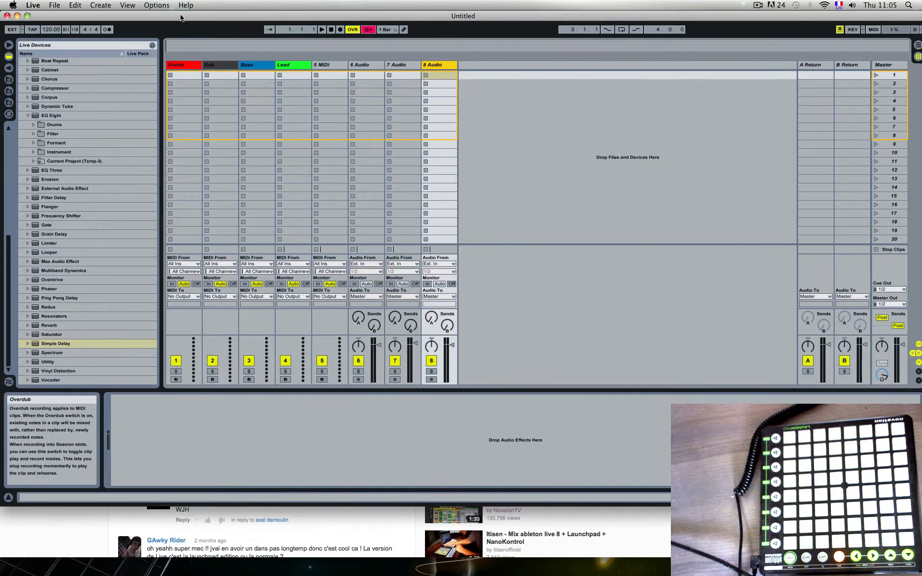
- Review the MIDI Sync page in the preferences and close the dialog
click(32, 5)
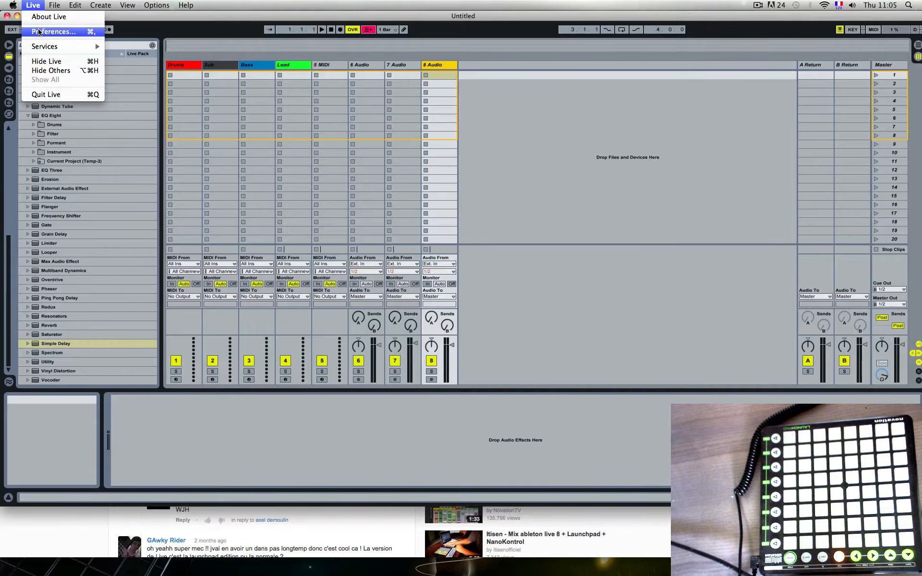
click(53, 32)
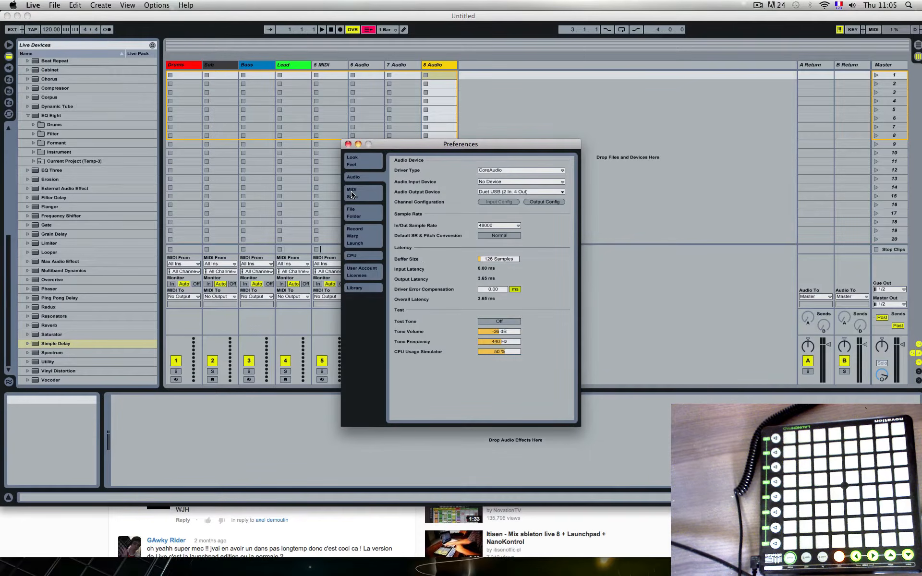
click(352, 193)
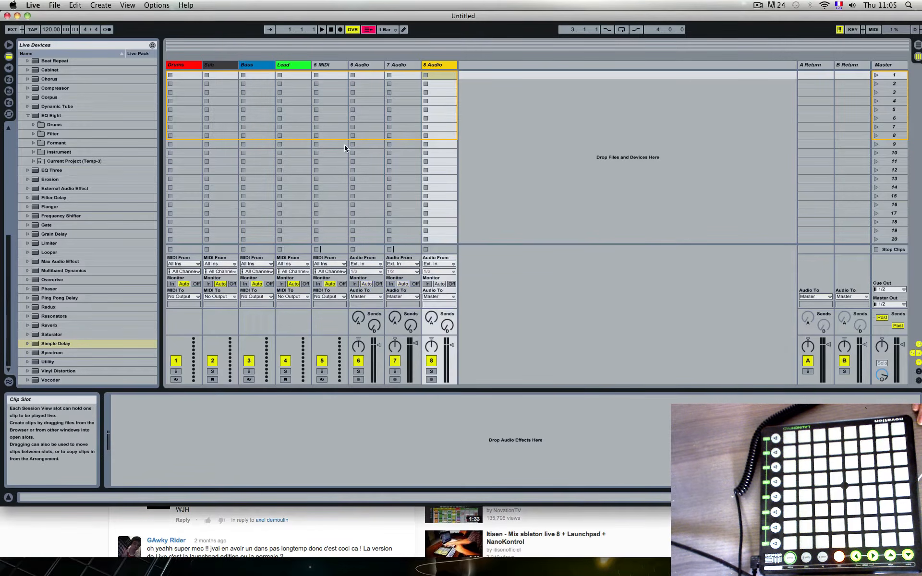
click(348, 144)
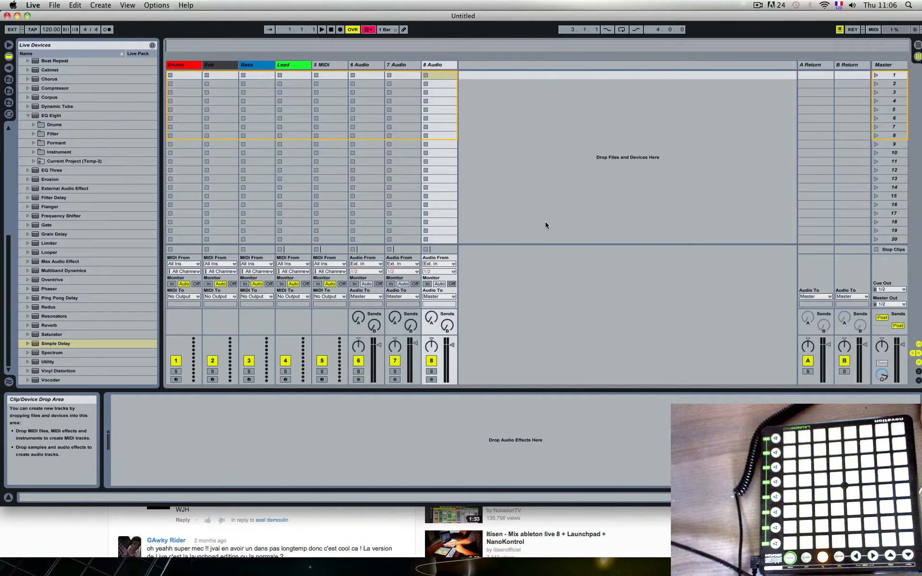
click(292, 70)
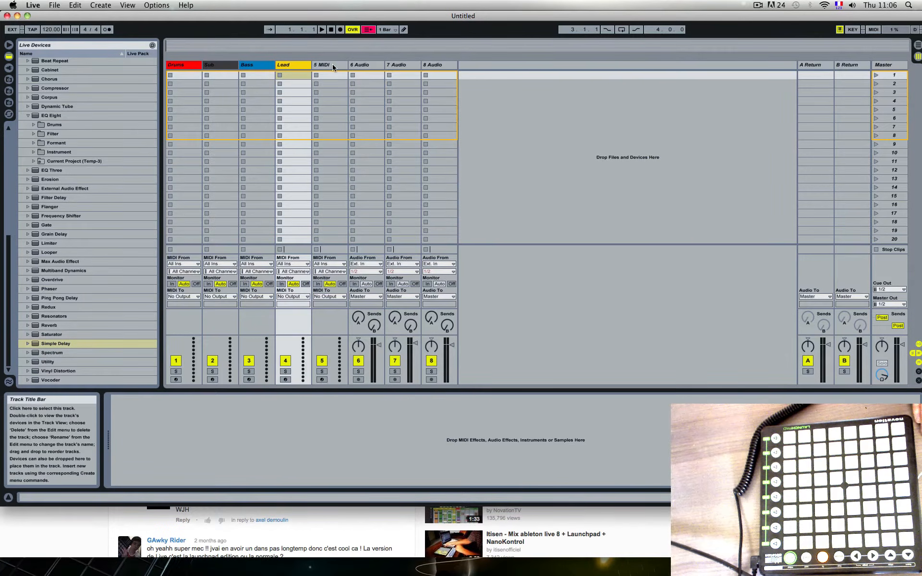
click(332, 65)
click(294, 65)
click(333, 64)
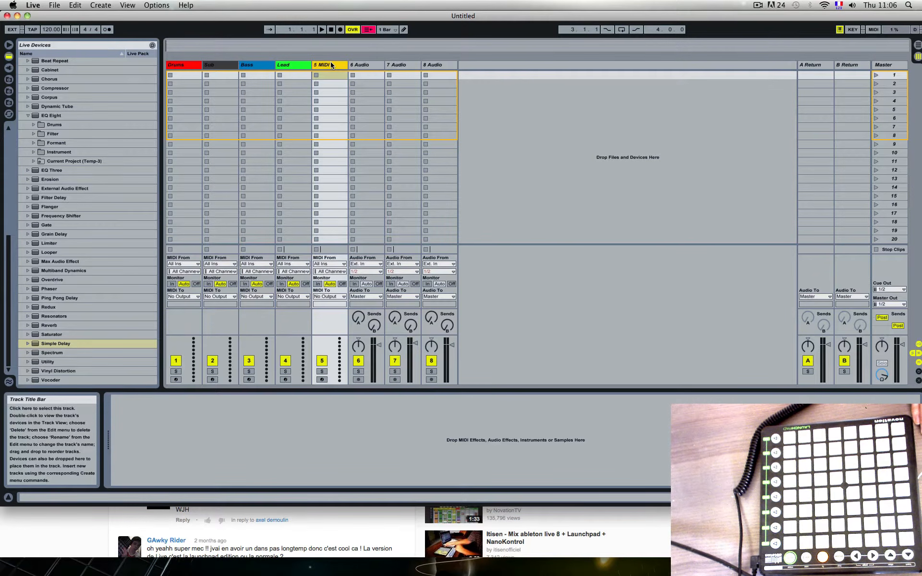
click(298, 64)
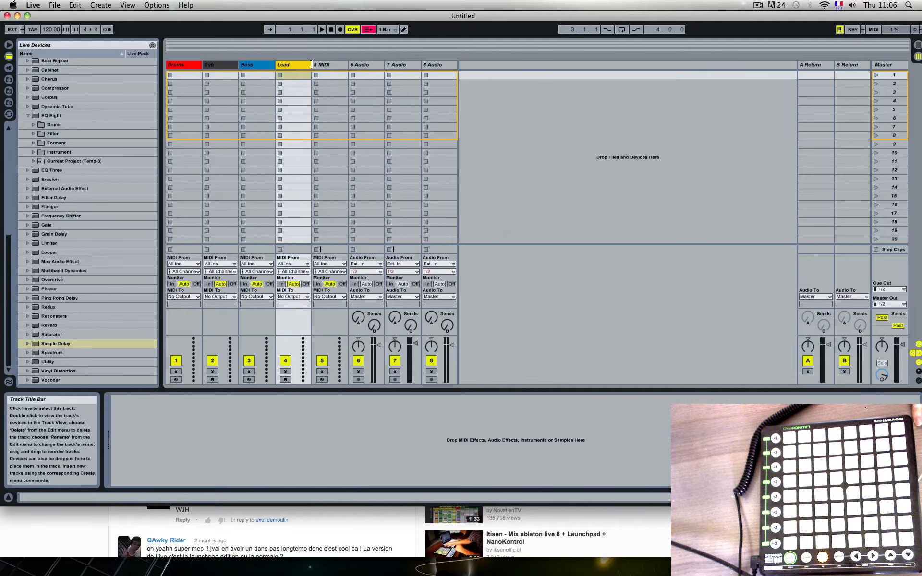
- Load the Sylenth1 VST plug-in onto the 5 MIDI track and move its window clear of the track
click(336, 66)
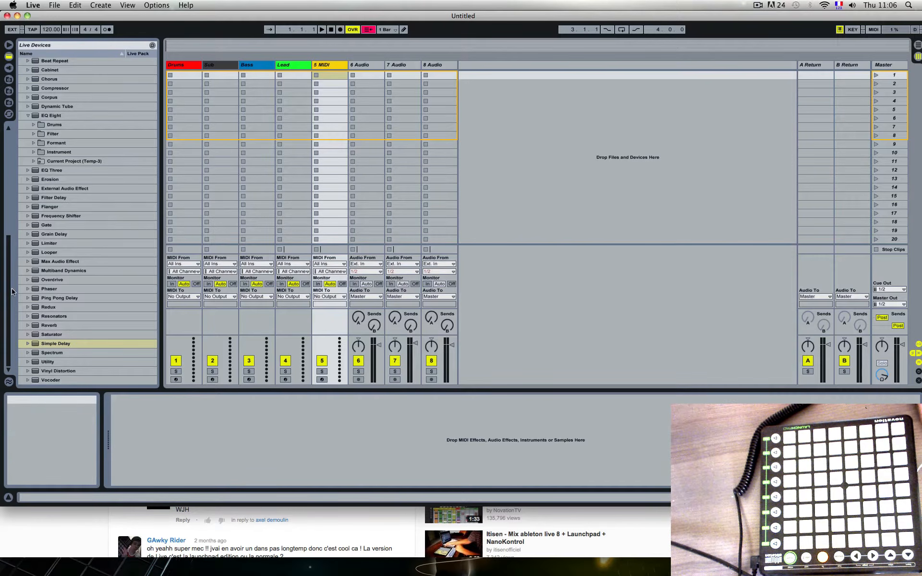
click(9, 68)
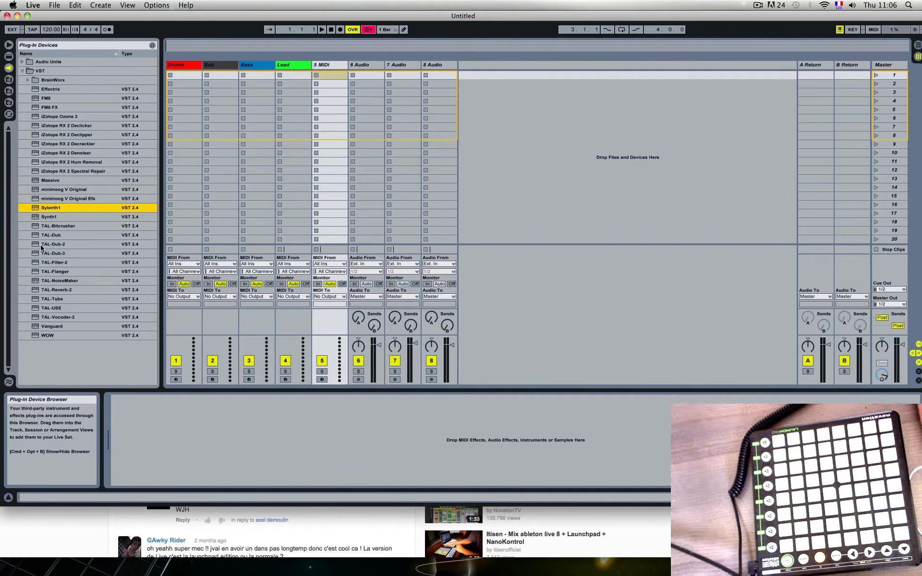
click(38, 217)
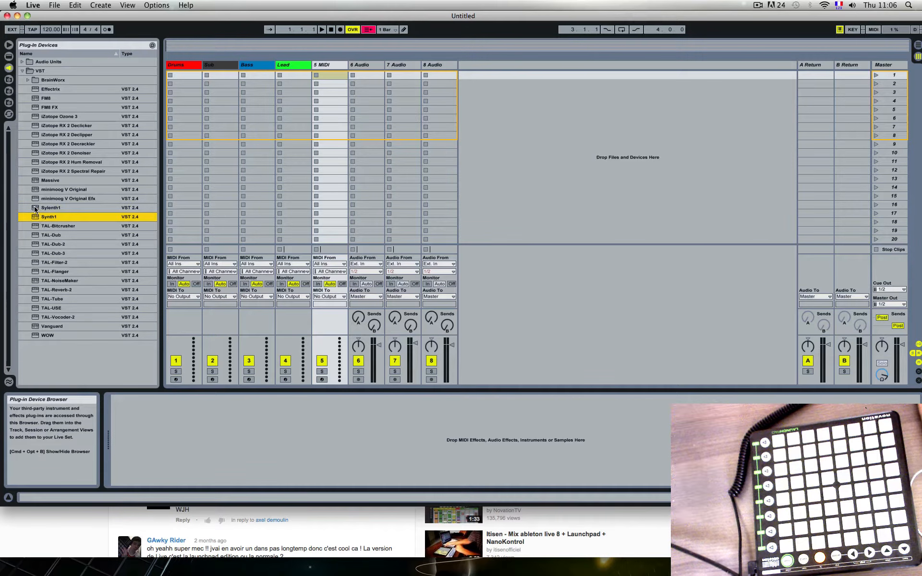
click(37, 208)
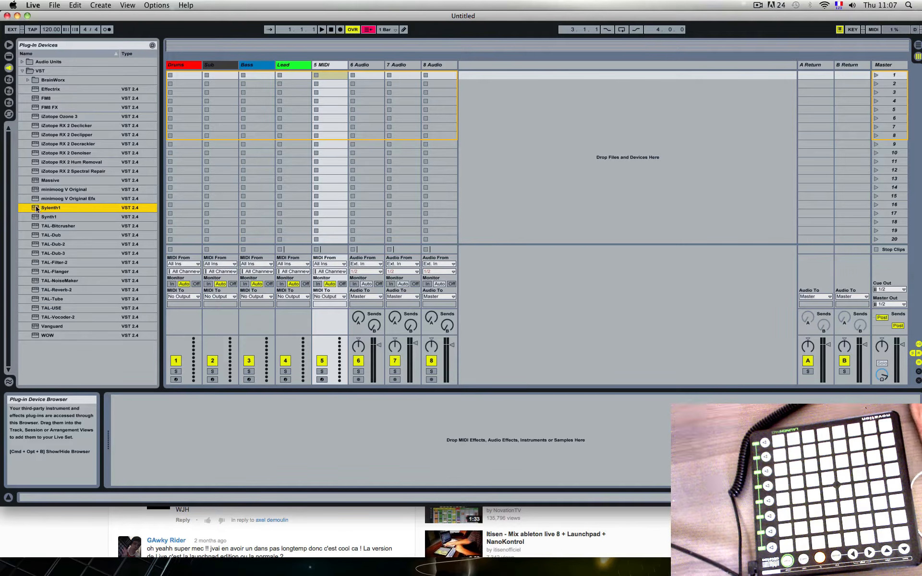
drag(36, 207, 333, 66)
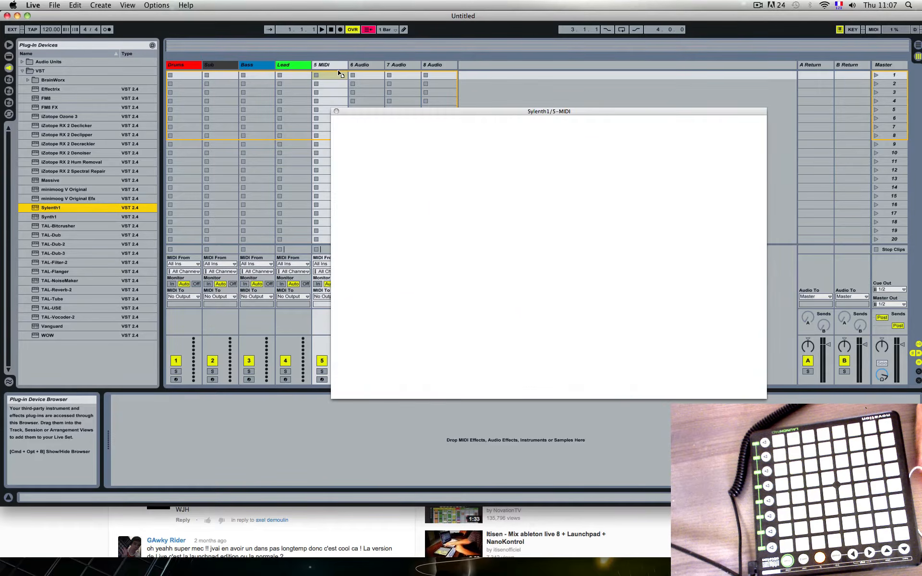
drag(357, 113, 393, 125)
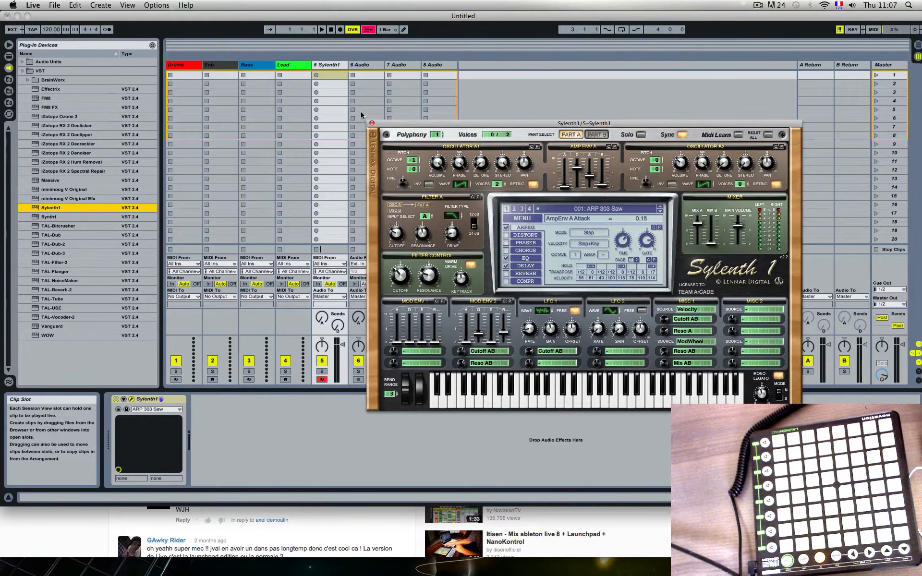
- Insert a new MIDI track right after the Sylenth1 track, and reselect the Sylenth1 track with its plug-in window moved aside
key(super+shift+t)
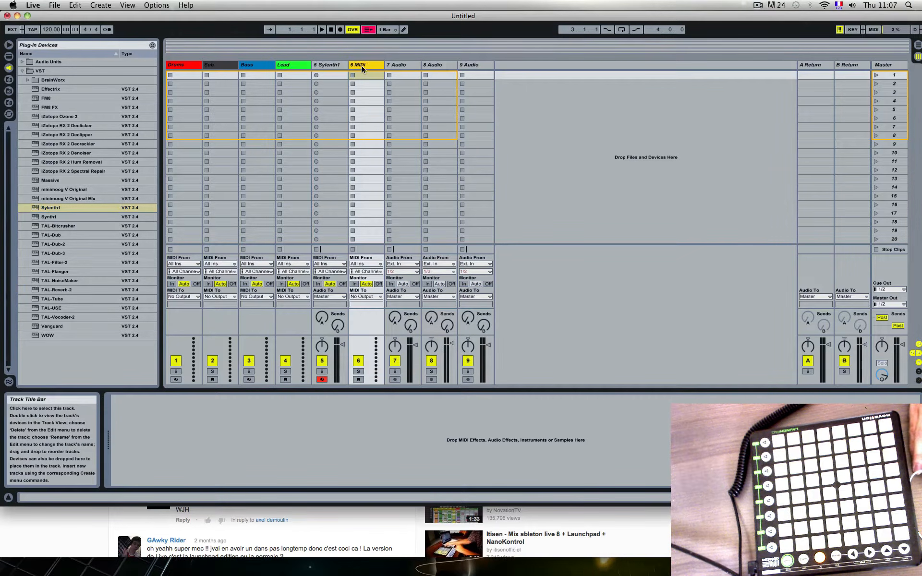
click(334, 63)
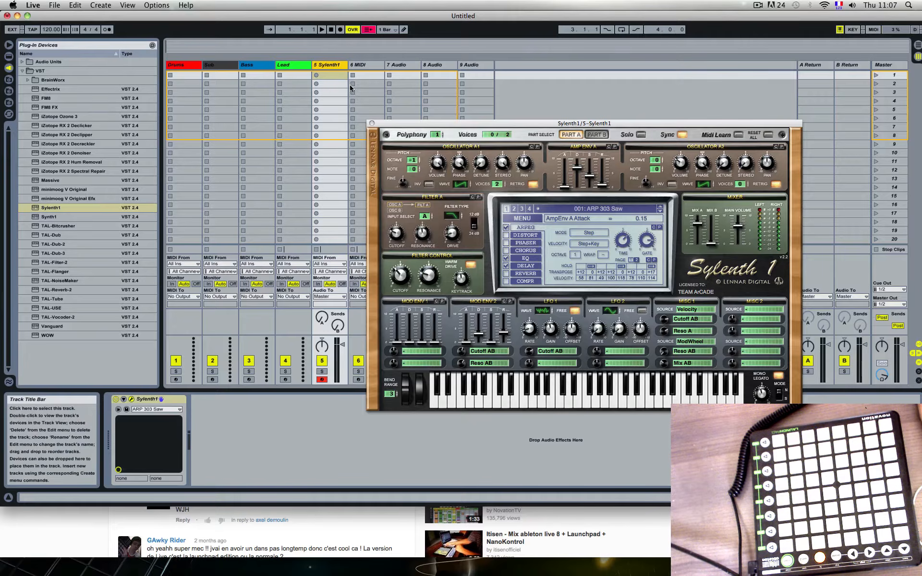
drag(404, 124, 459, 123)
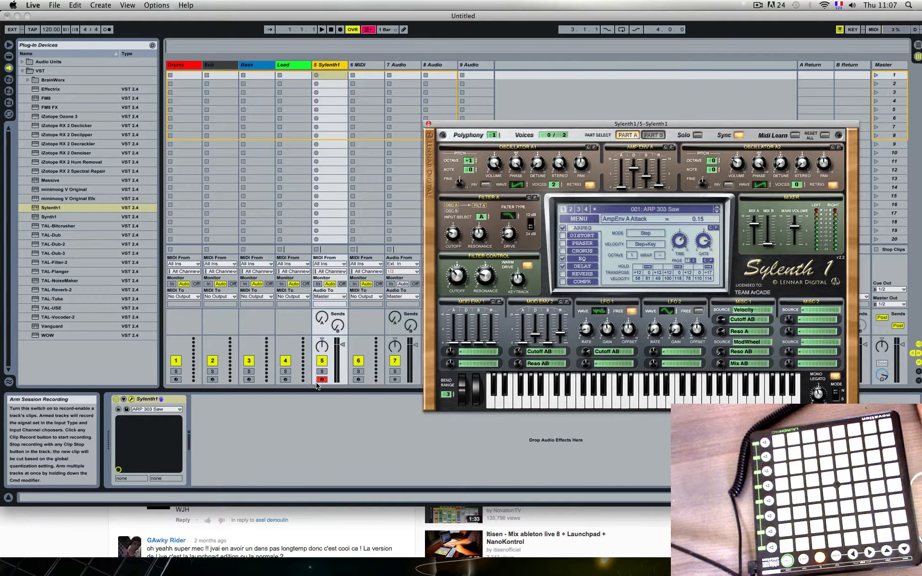
- Arm the Lead track to test the controller input, and re-arm the Sylenth1 track
click(285, 380)
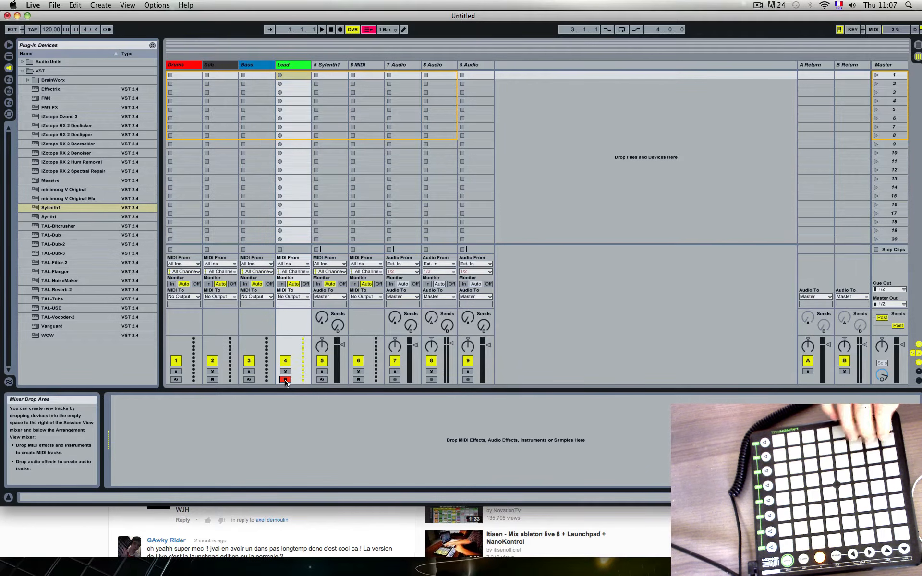
click(322, 380)
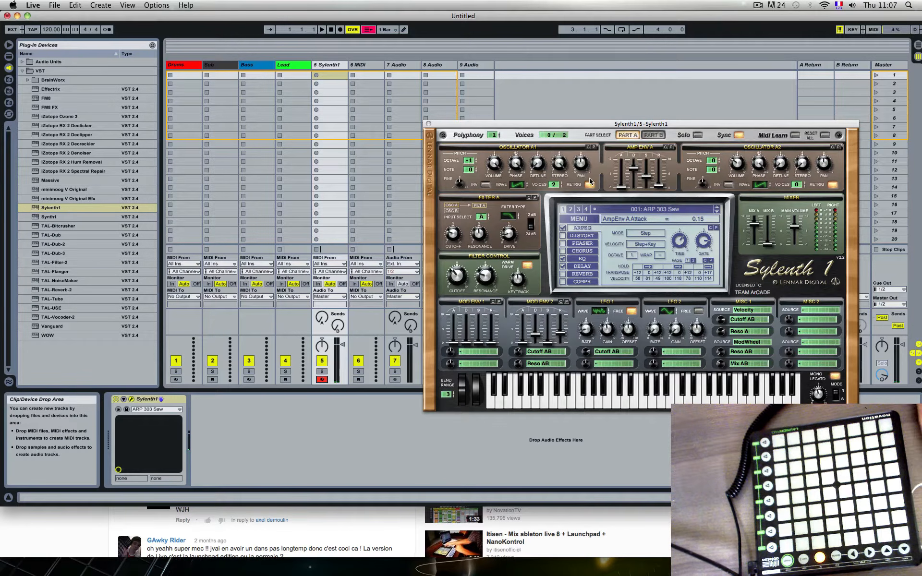
- Load the preset 096: BS TranceBass in Sylenth1 and switch off its arpeggiator
click(650, 209)
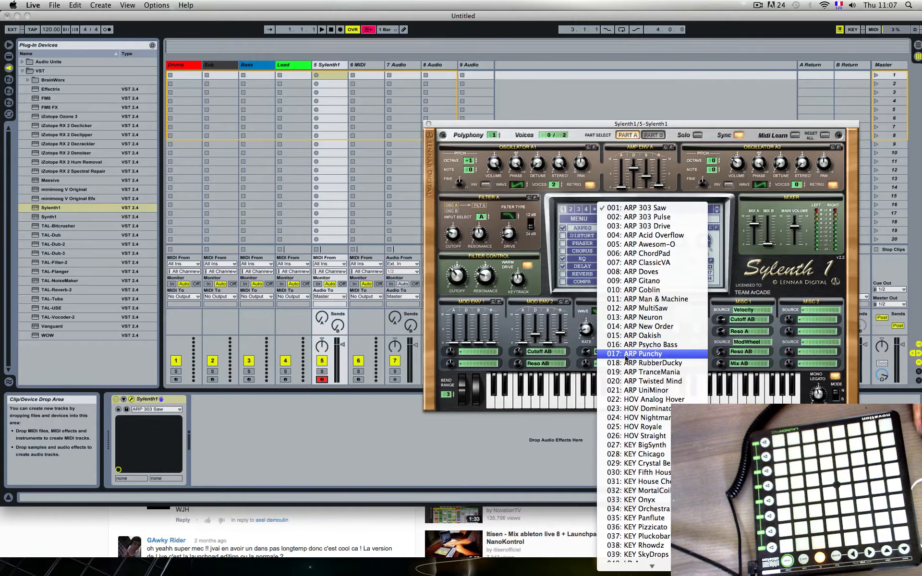
scroll(629, 353, down, 10)
scroll(629, 372, down, 7)
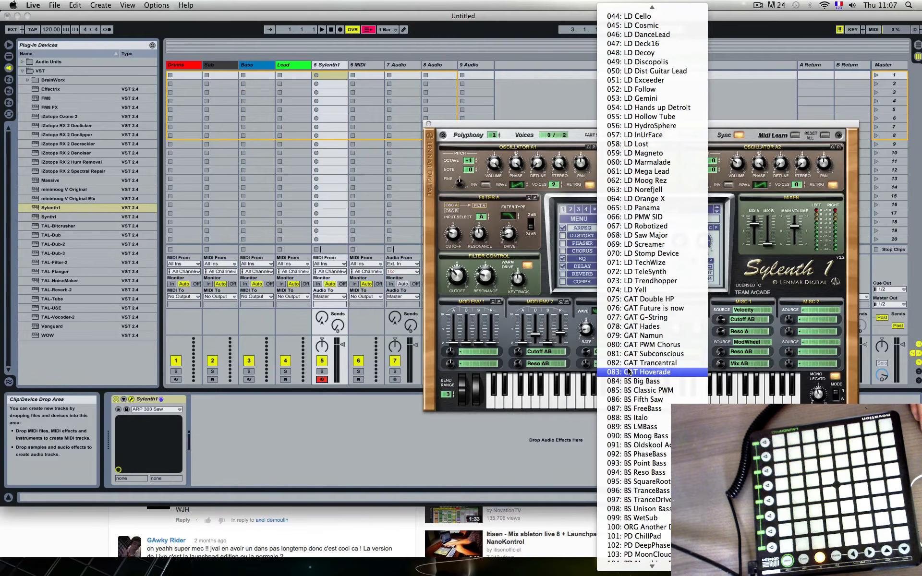
click(642, 492)
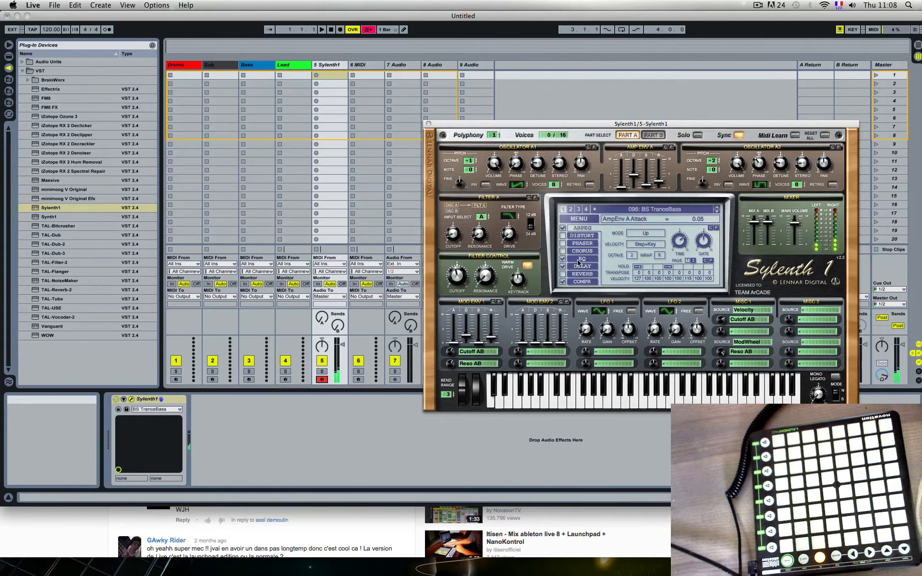
click(562, 228)
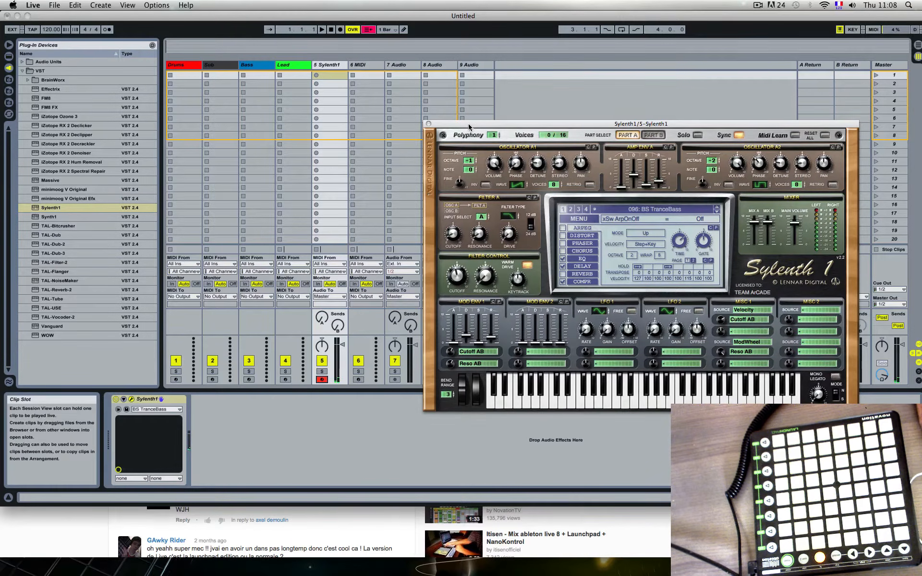
- Reposition the Sylenth1 plug-in window farther from the Sylenth1 and 6 MIDI tracks, keeping the Sylenth1 track selected
drag(468, 124, 473, 109)
click(325, 64)
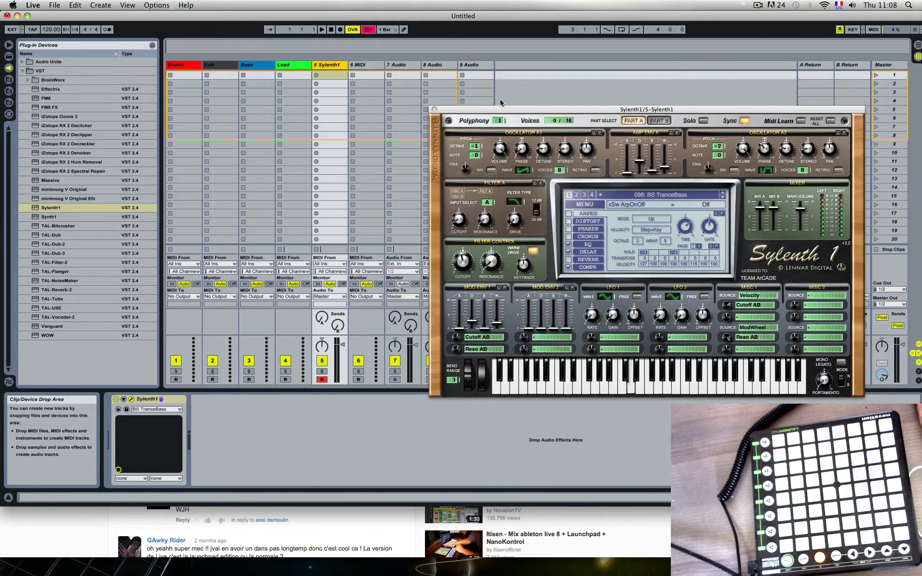
drag(488, 112, 497, 103)
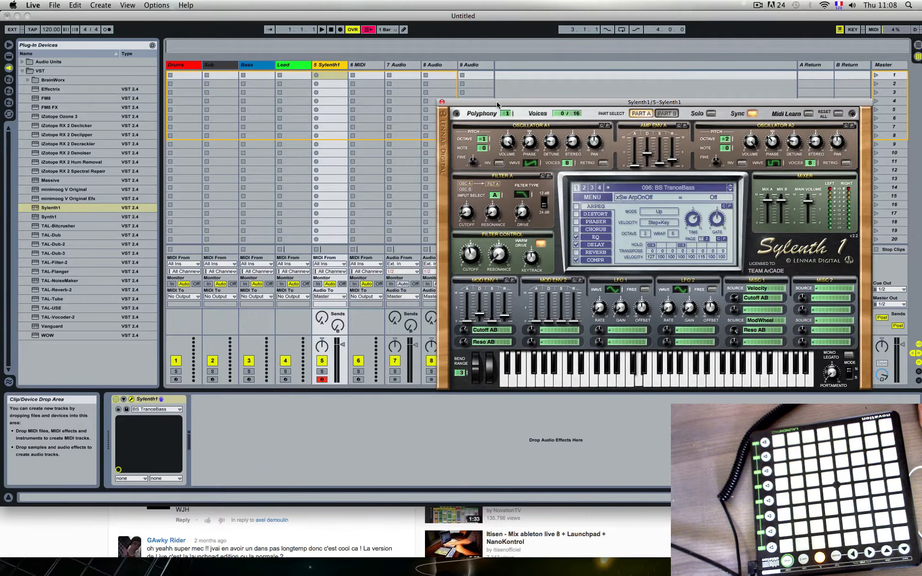
drag(496, 102, 497, 101)
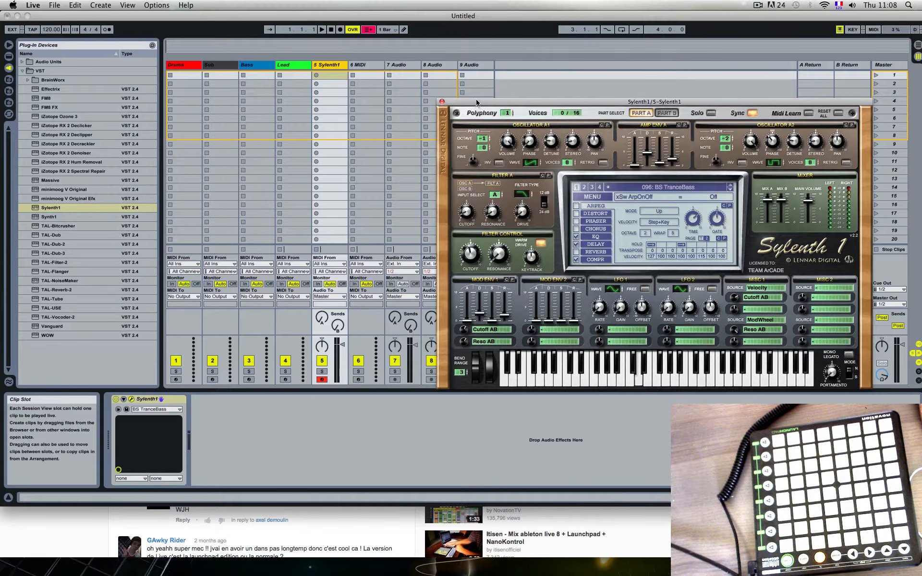
drag(476, 105, 476, 105)
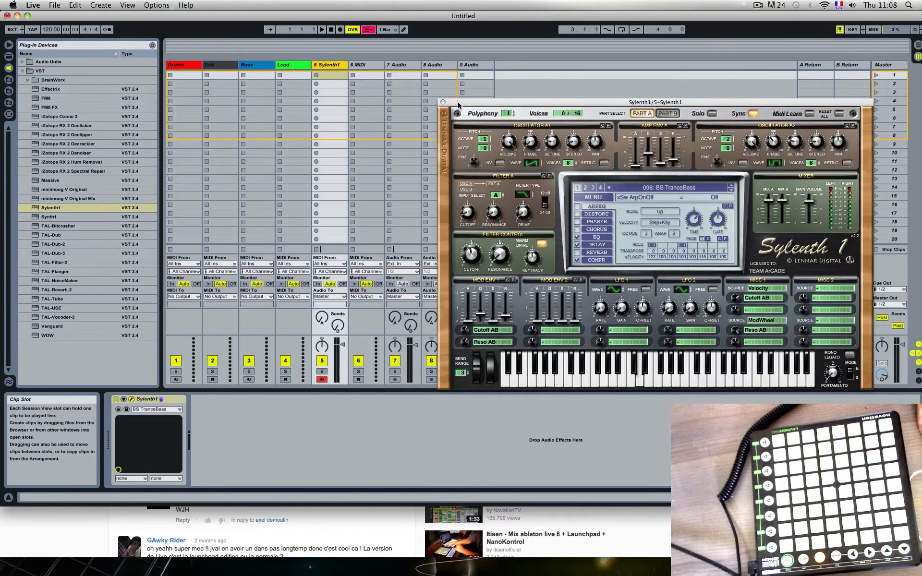
drag(458, 104, 477, 108)
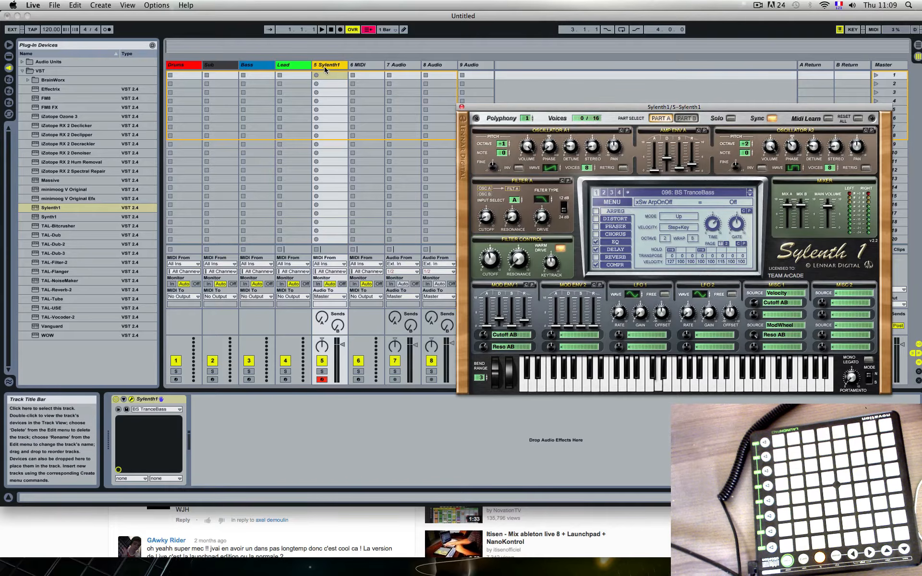
- Route the 6 MIDI track from Launchpad Input to Launchpad Output on Ch. 1, and set its monitoring to In
click(365, 64)
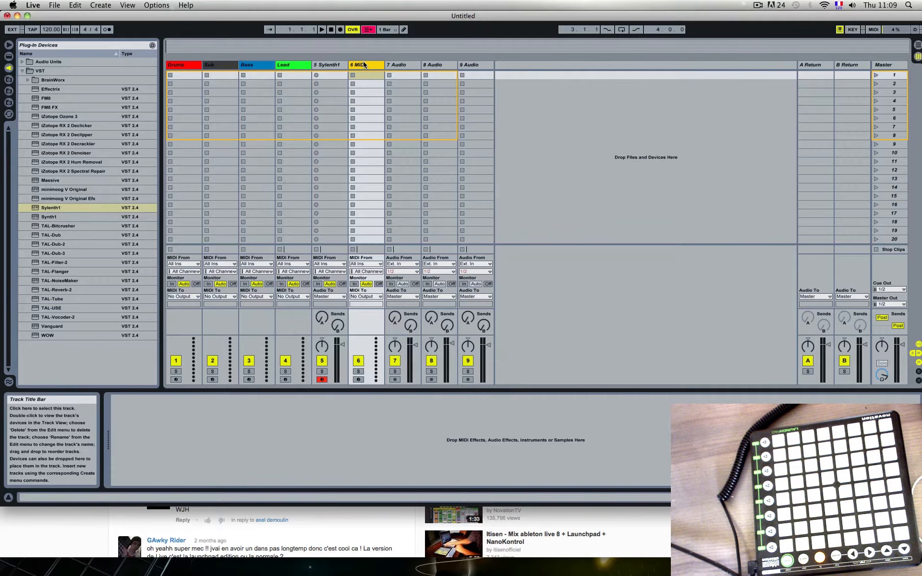
click(364, 264)
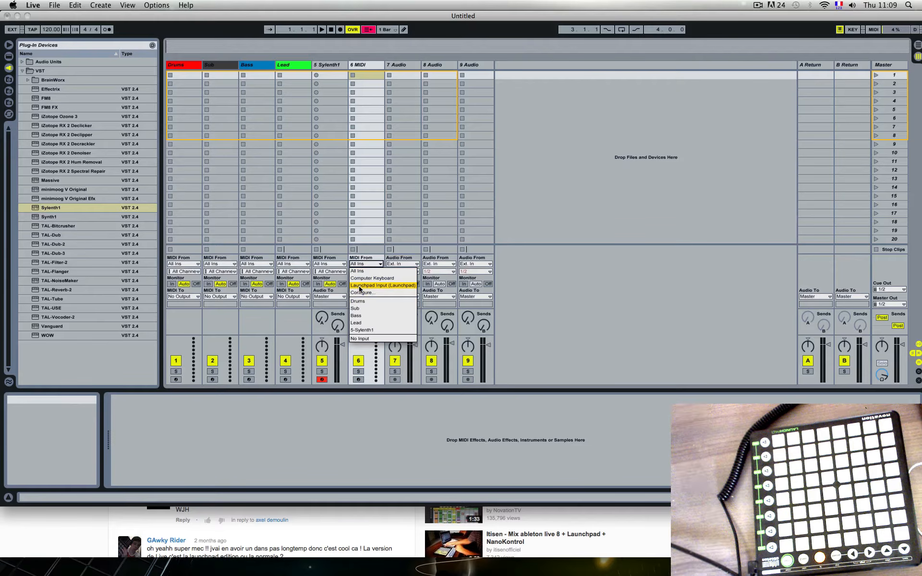
click(358, 286)
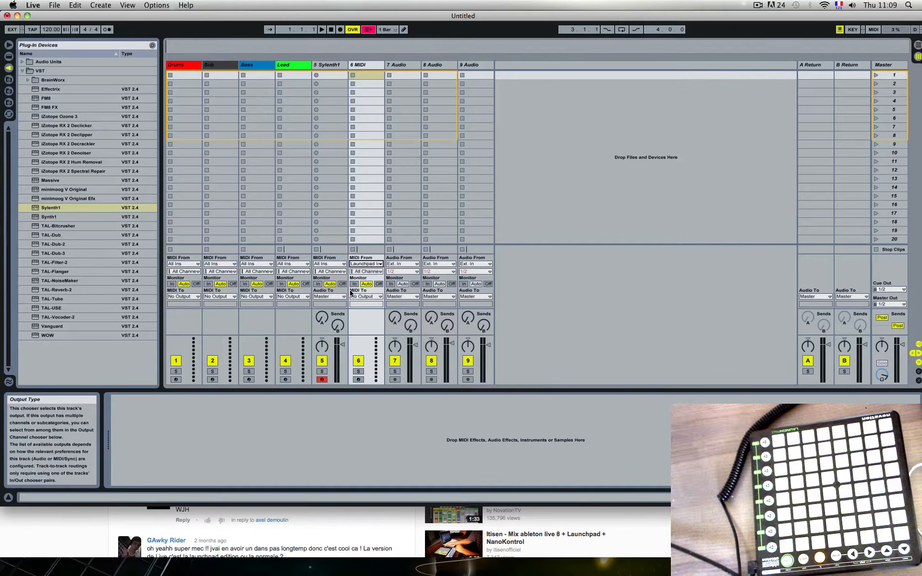
click(357, 297)
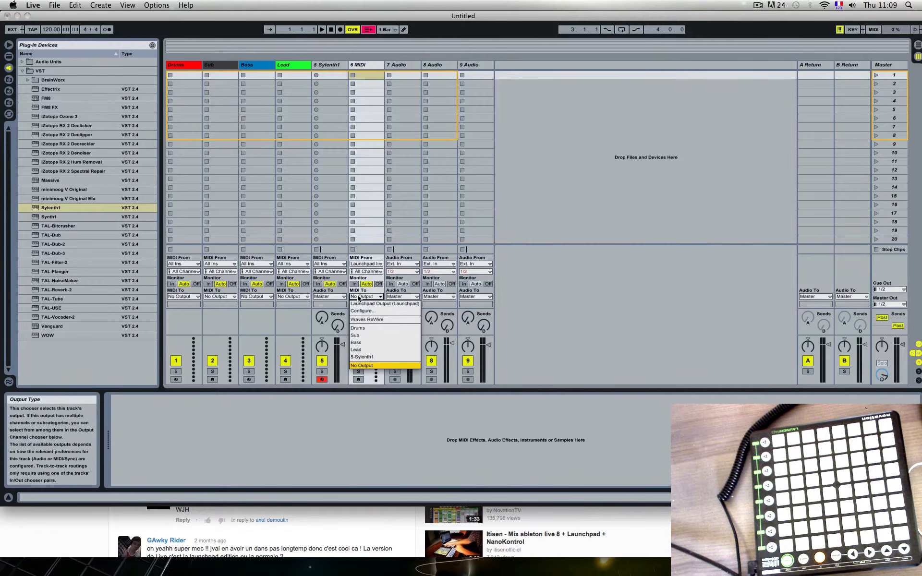
click(361, 304)
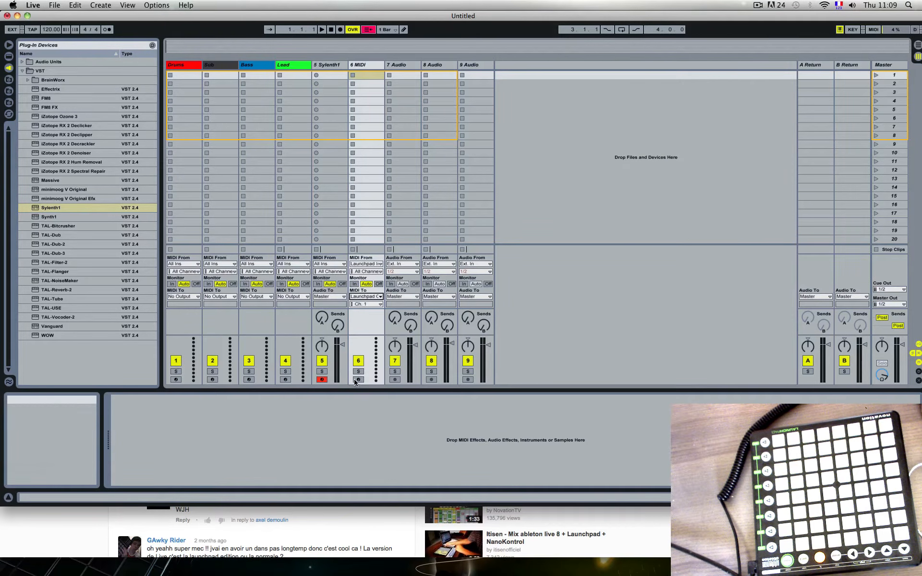
click(355, 284)
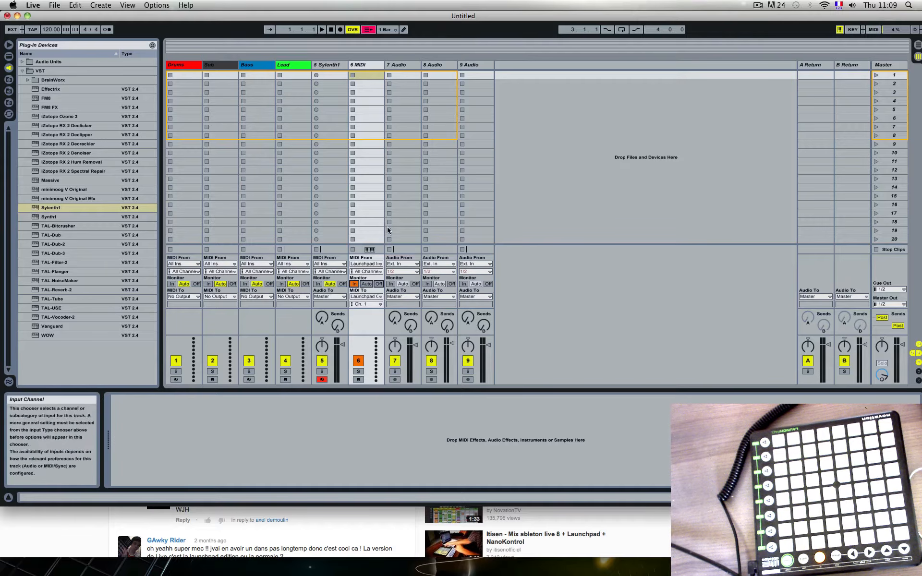
- Select the 6 MIDI track and the Sylenth1 track in turn, and close the Sylenth1 plug-in window
click(364, 66)
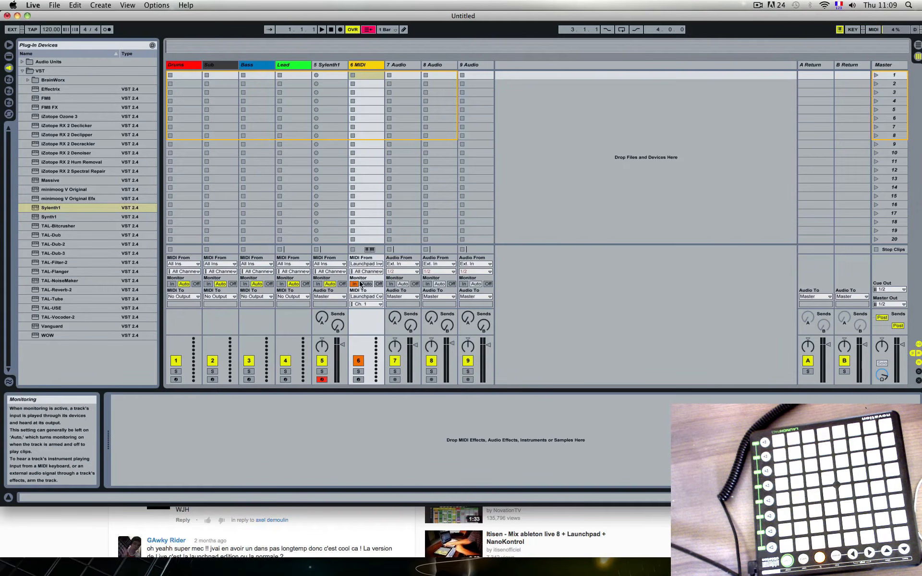
click(331, 66)
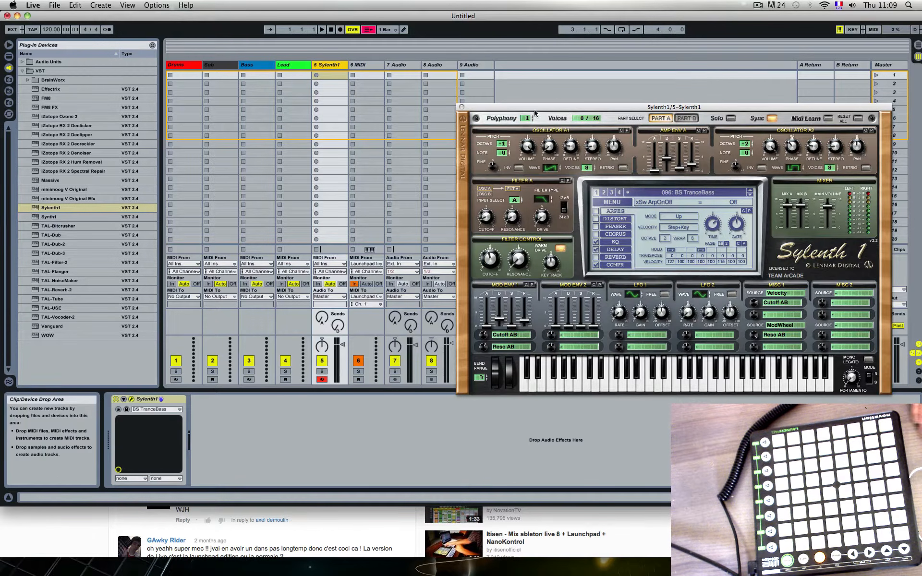
click(466, 110)
click(461, 107)
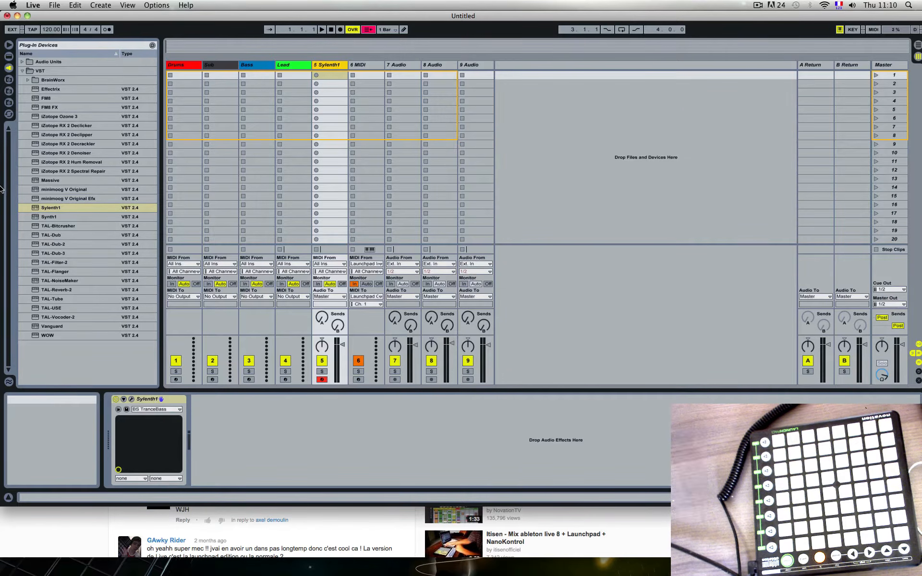
- Add an empty Drum Rack from Live's built-in instruments to the Drums track
click(9, 58)
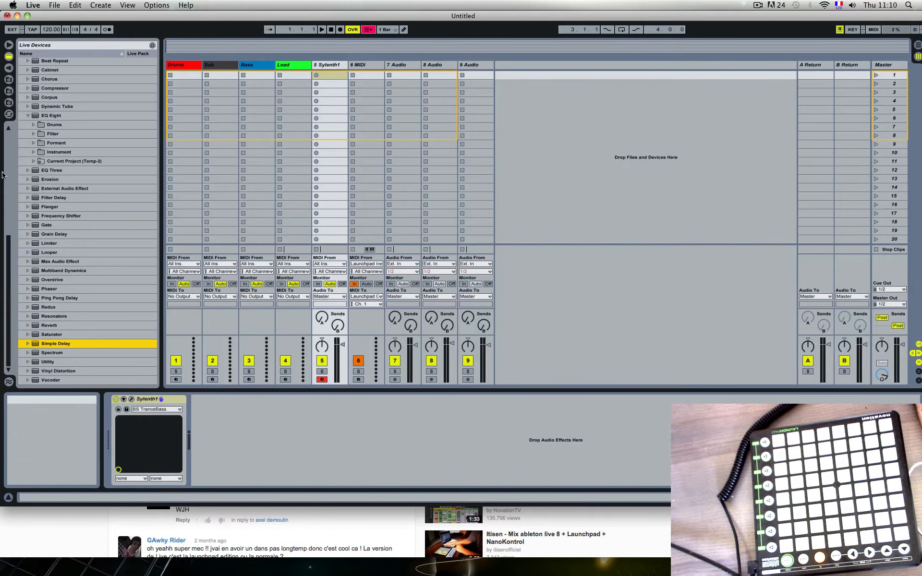
scroll(50, 138, up, 10)
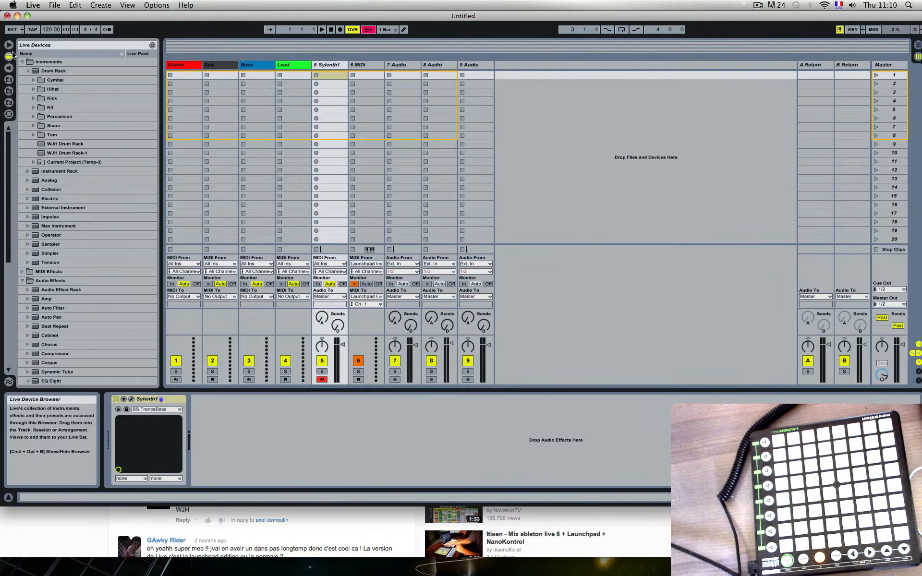
click(47, 72)
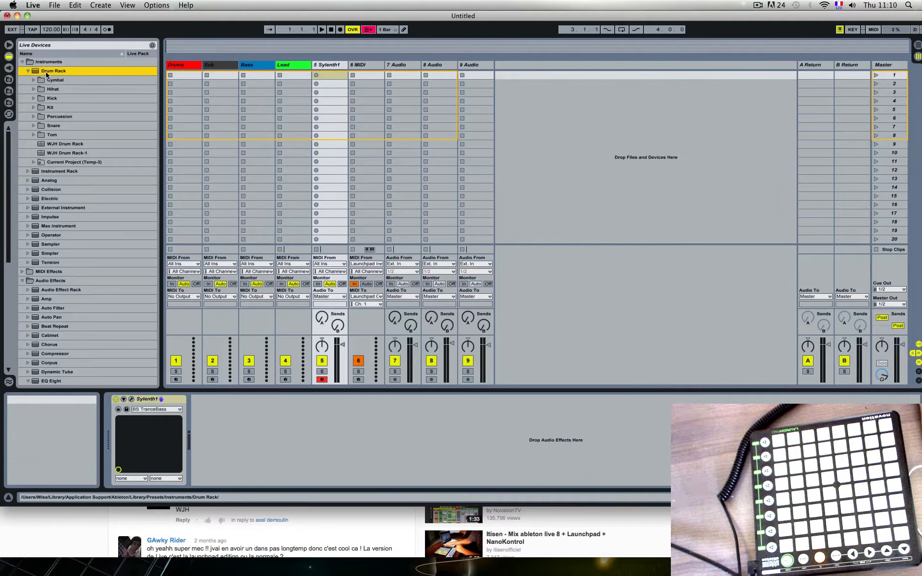
click(42, 146)
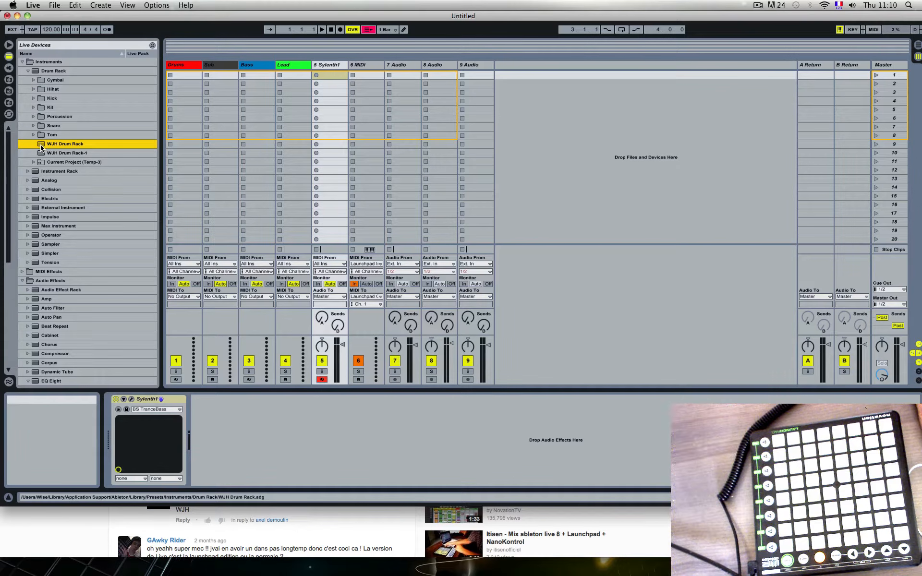
click(37, 73)
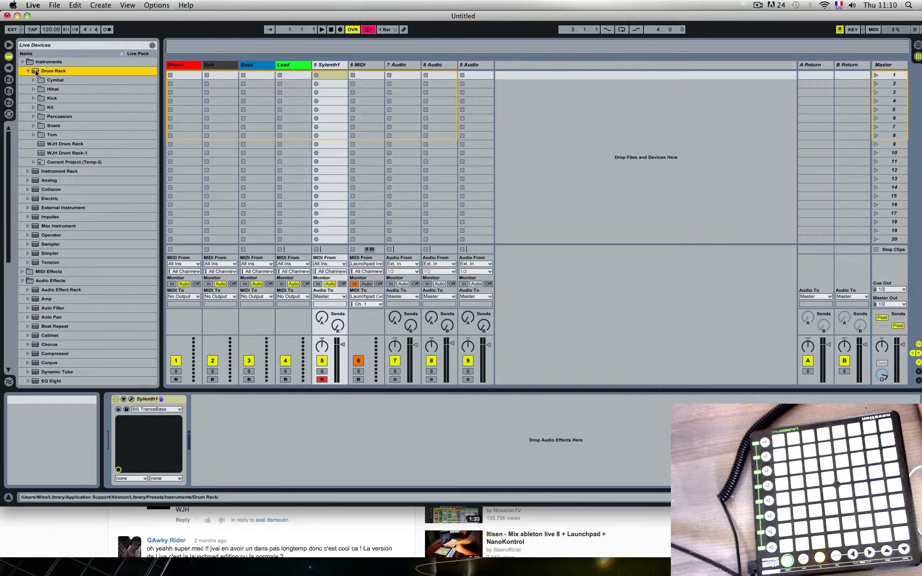
click(28, 72)
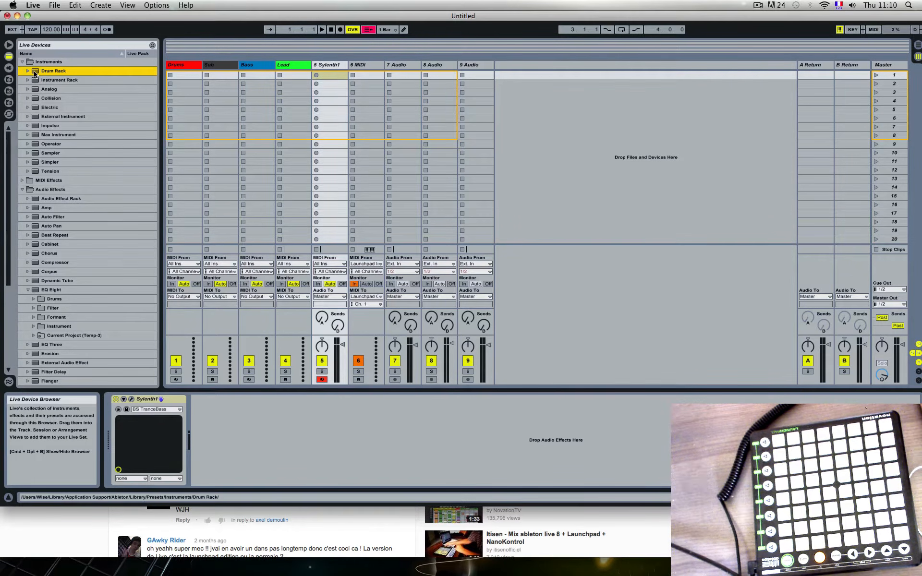
drag(35, 73, 190, 64)
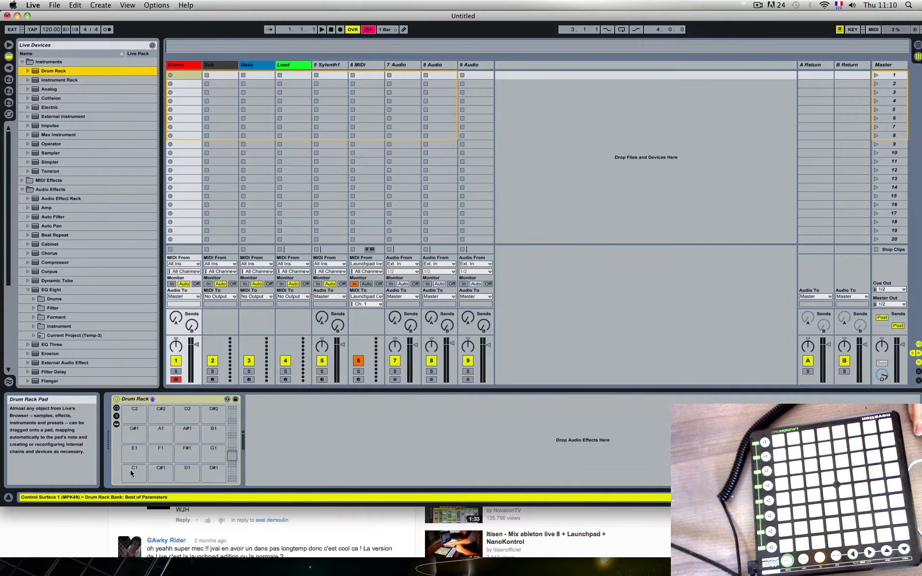
- Examine the empty Drum Rack pads and their note assignments, from C1 to D#1 and E1 to F#1
click(162, 473)
click(191, 471)
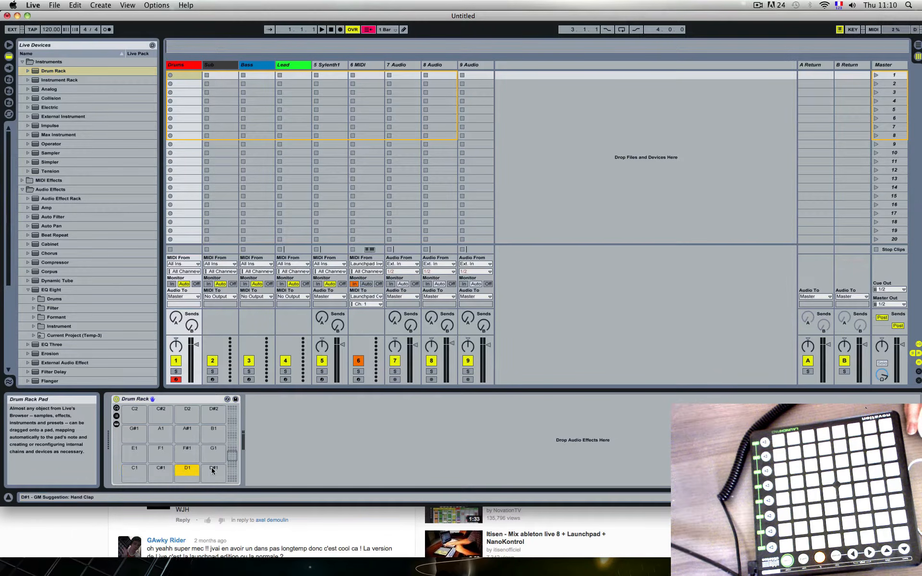
click(213, 471)
click(137, 450)
click(160, 449)
click(187, 450)
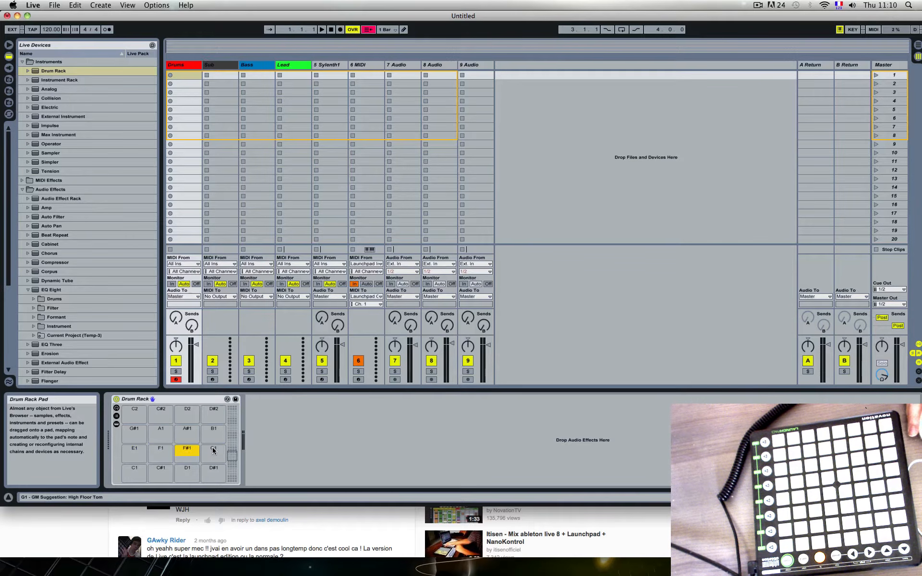
click(136, 470)
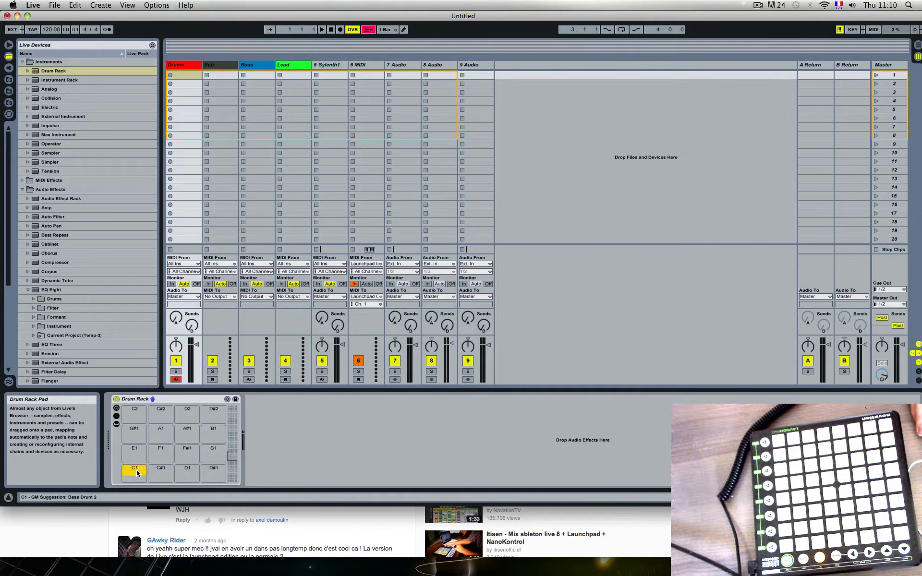
click(157, 472)
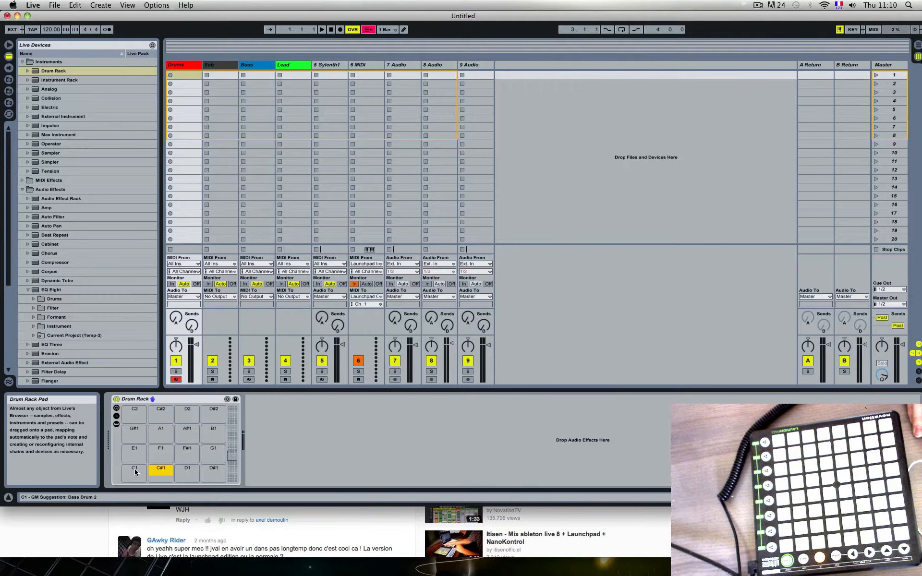
click(136, 472)
click(157, 471)
click(188, 472)
click(212, 471)
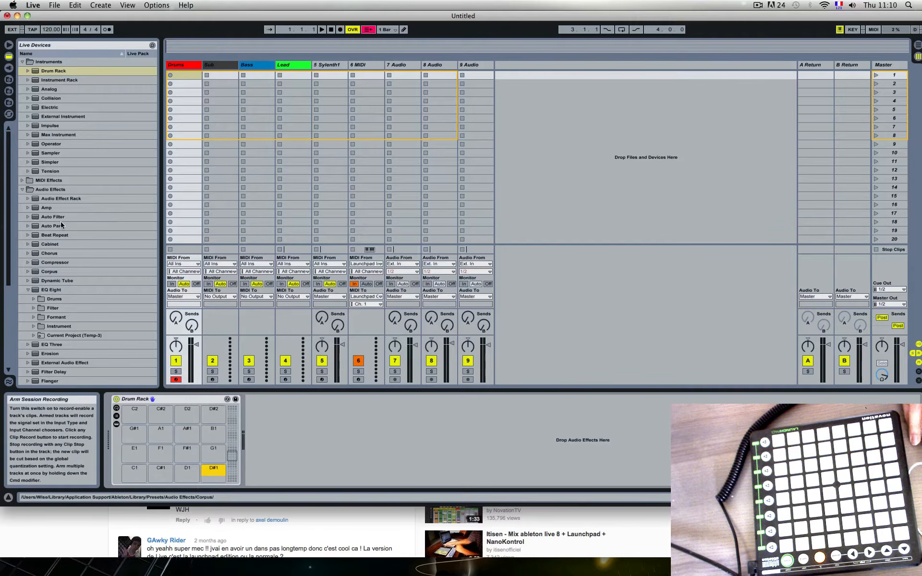
- Load all samples in the Drum rack samples folder, 8bit breakdown.aif through VES1 Snare 193.wav, onto the Drum Rack starting at pad C1
scroll(86, 245, down, 6)
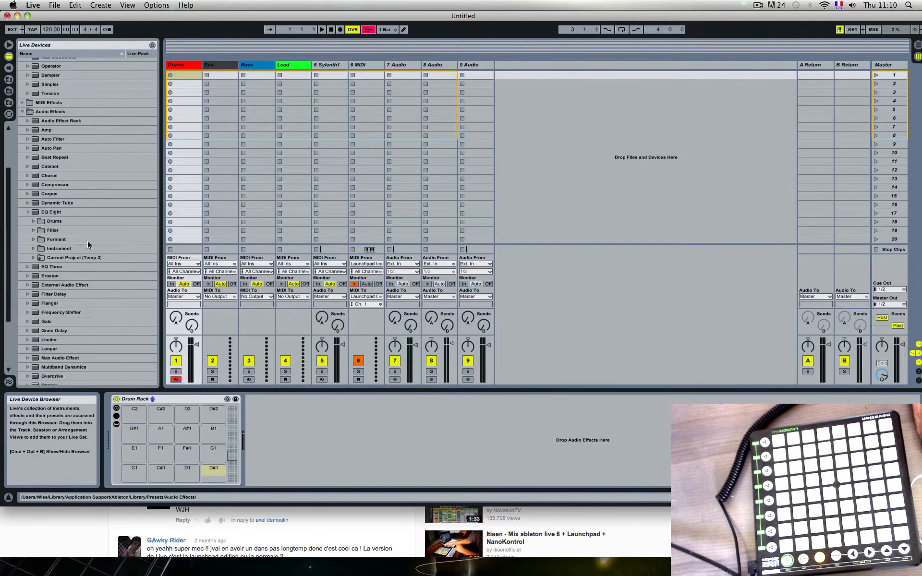
click(9, 103)
click(8, 91)
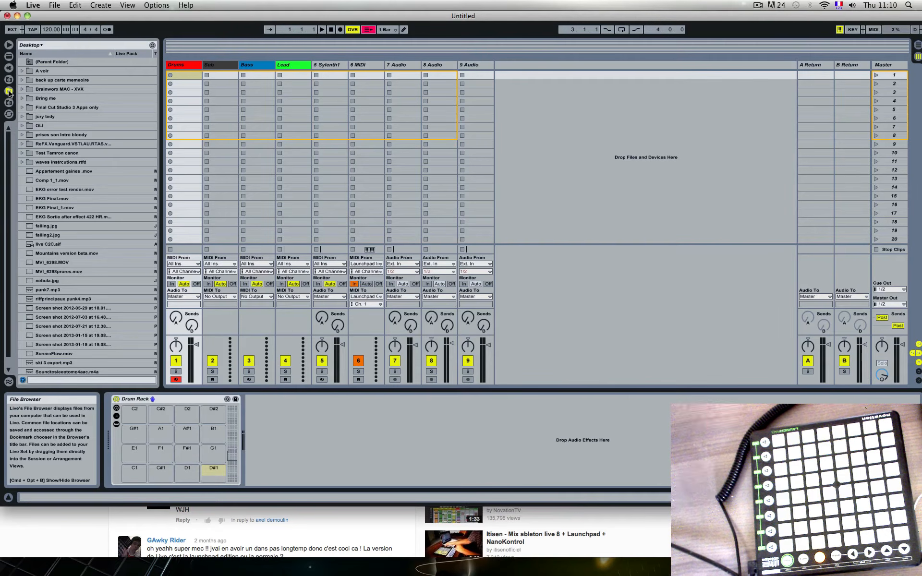
click(9, 80)
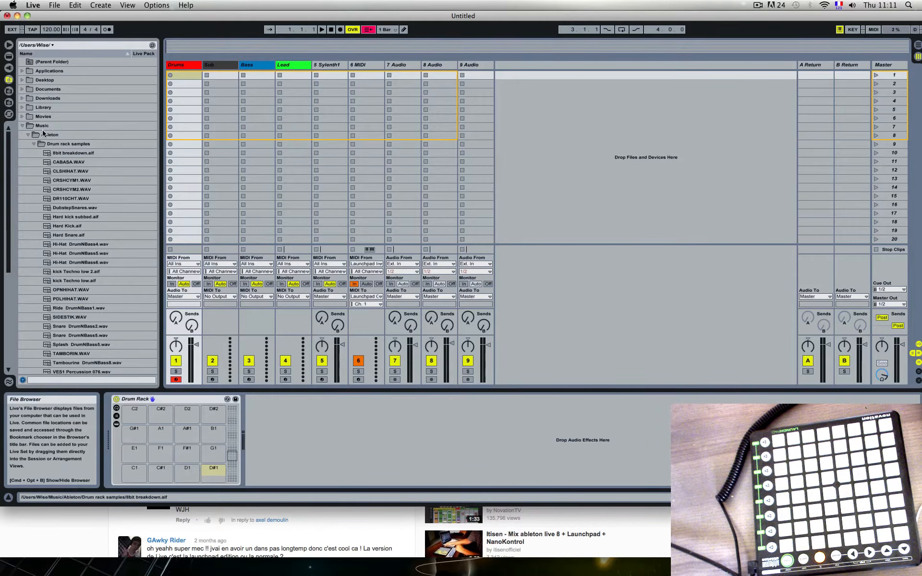
click(60, 154)
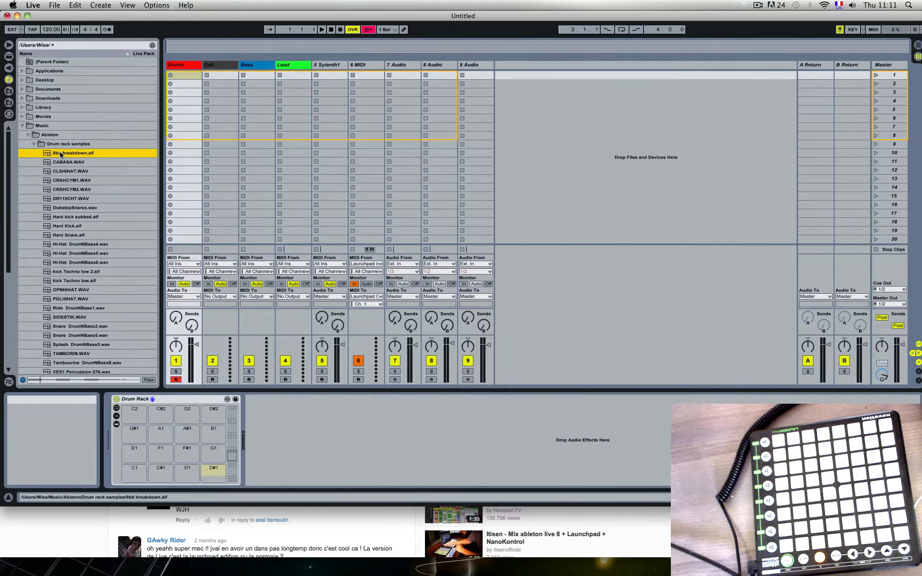
scroll(53, 312, down, 3)
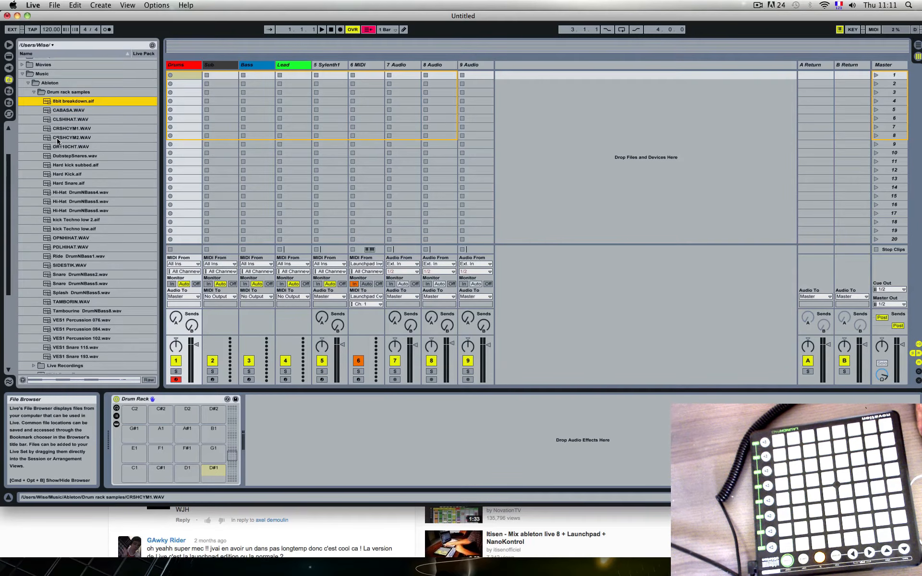
scroll(72, 274, down, 2)
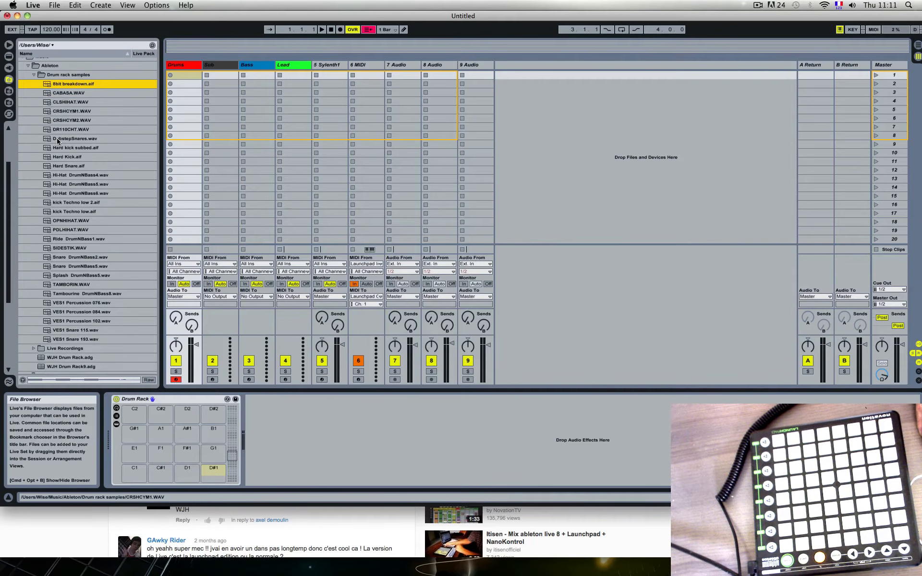
shift+click(72, 342)
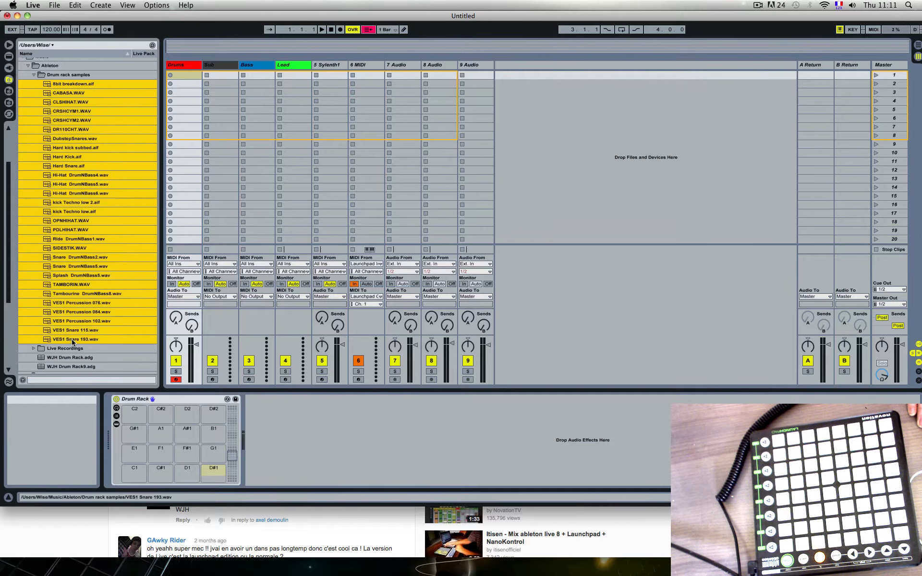
drag(64, 221, 132, 472)
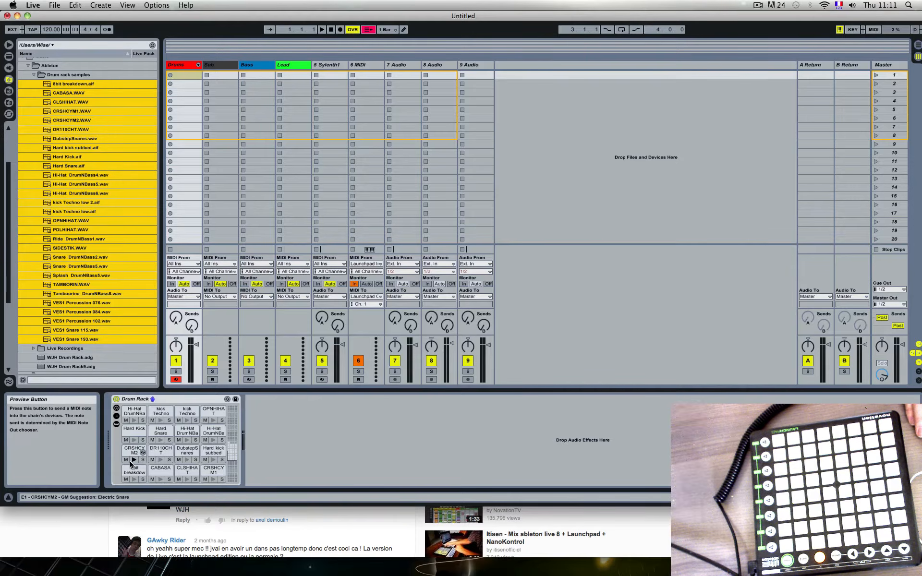
- Look through the Drum Rack's pad banks to check which pads hold samples, with the Drums track selected
scroll(130, 464, up, 4)
scroll(131, 464, down, 4)
scroll(130, 465, up, 9)
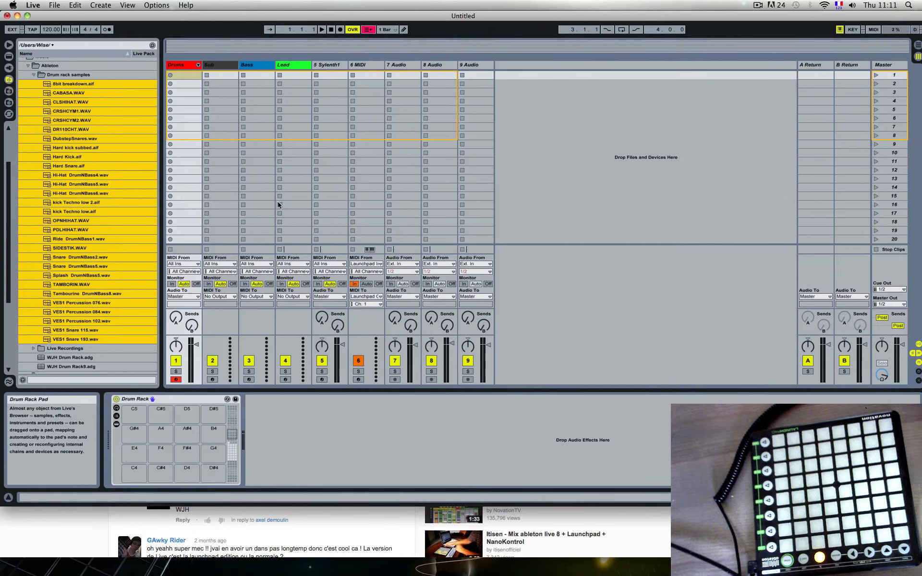
click(174, 58)
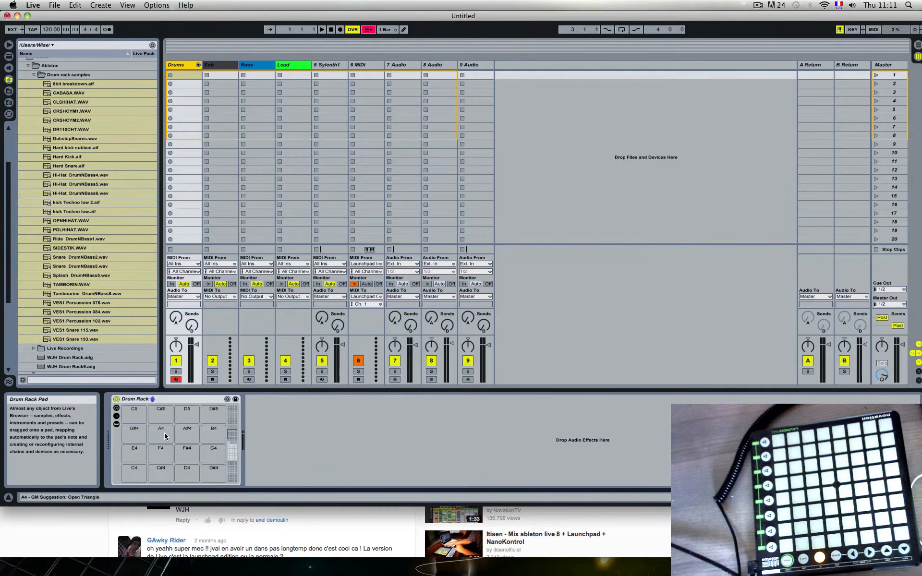
scroll(164, 434, down, 9)
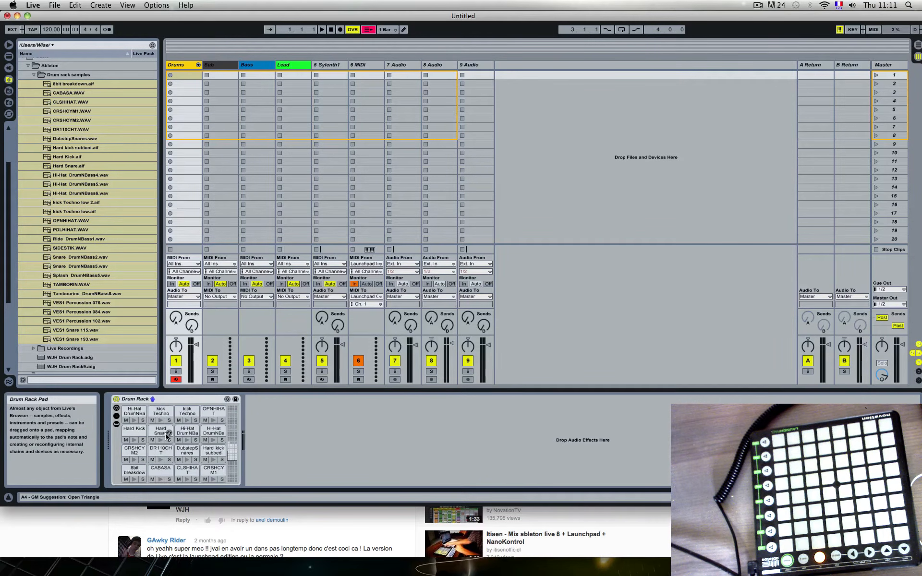
scroll(165, 435, up, 3)
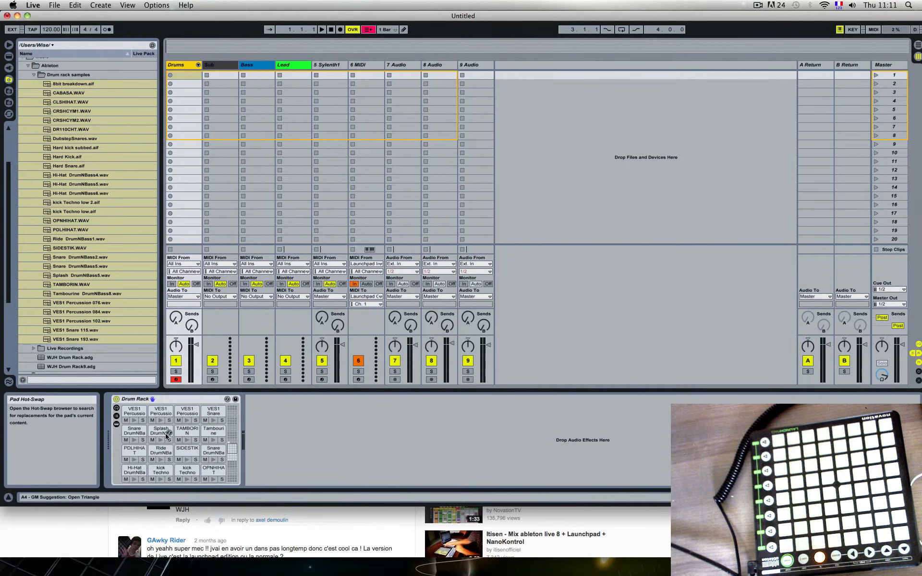
scroll(165, 433, down, 3)
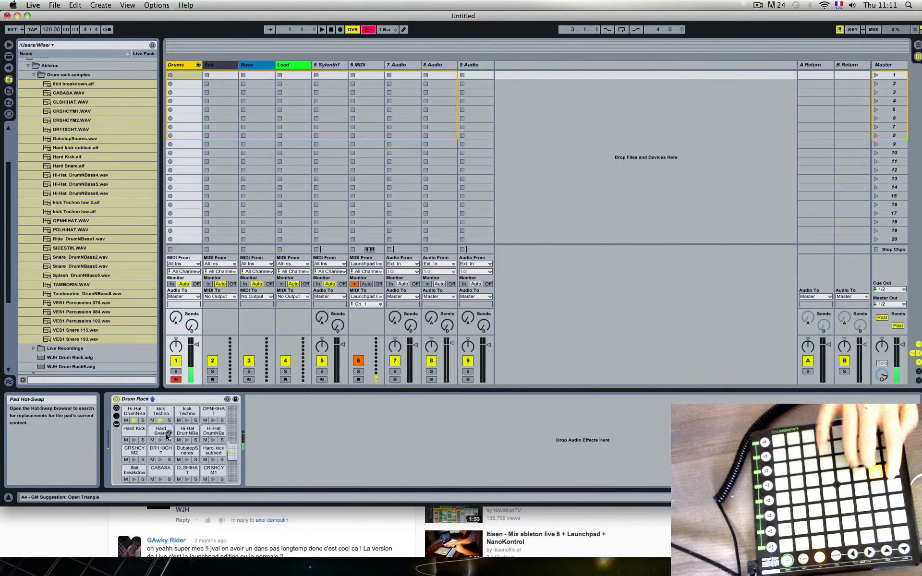
- Raise the audio buffer size to 523 samples in the audio preferences and apply it
click(56, 348)
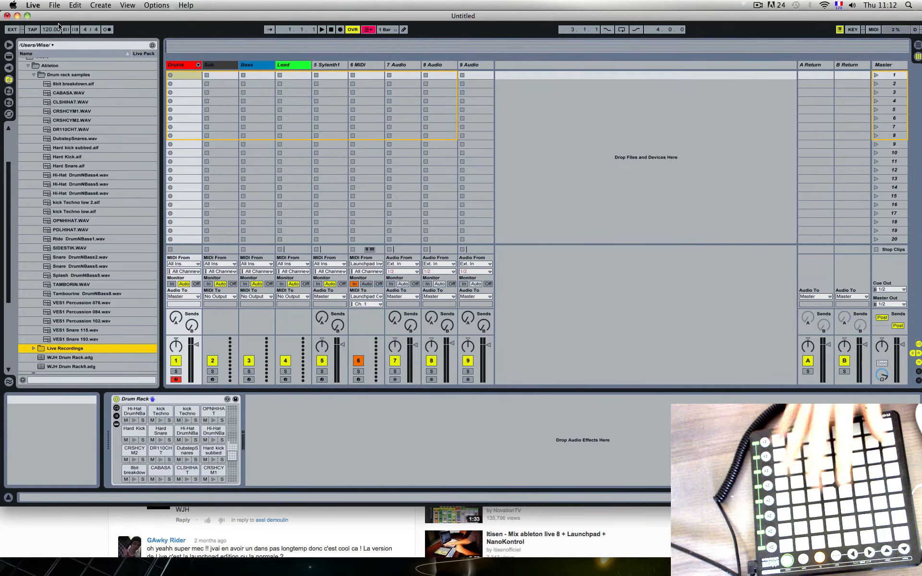
click(35, 5)
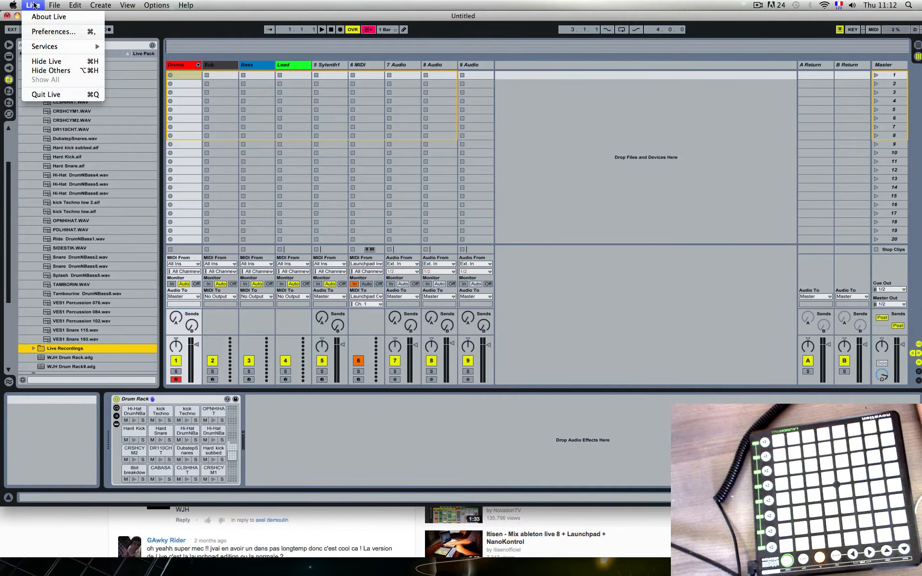
click(41, 31)
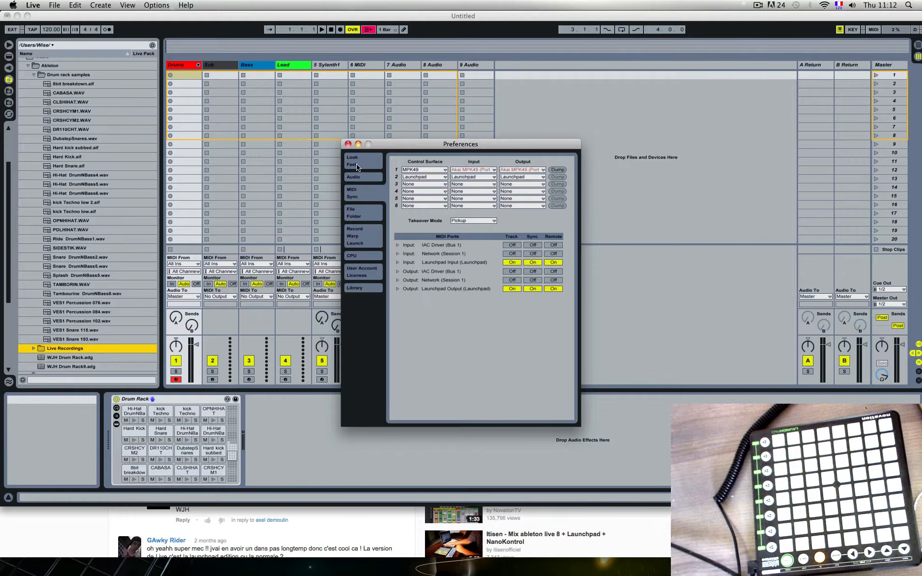
click(356, 215)
click(360, 233)
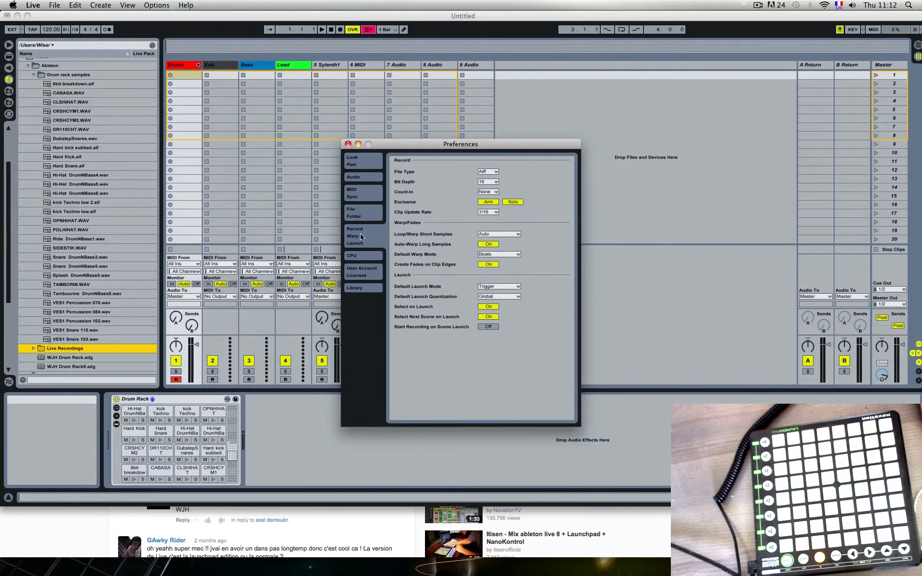
click(358, 187)
click(355, 178)
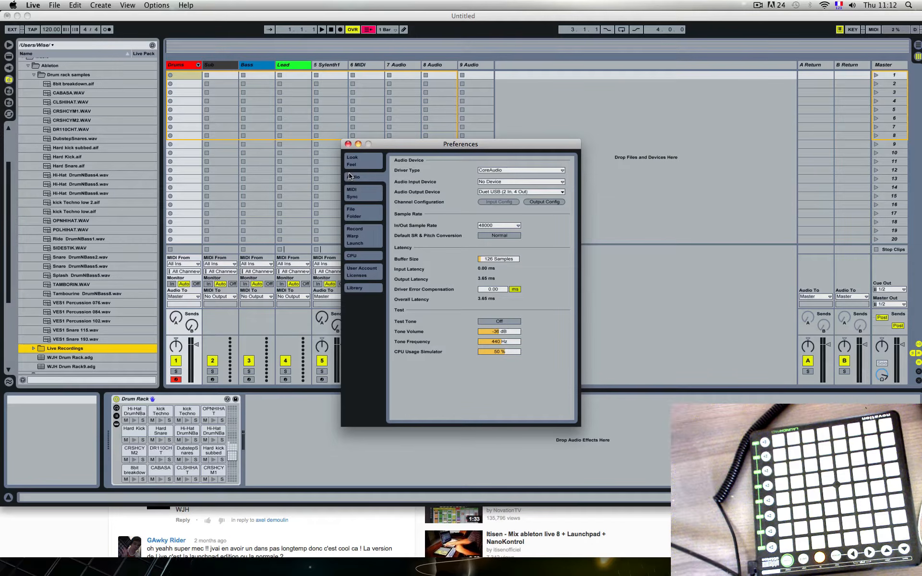
drag(484, 262, 485, 256)
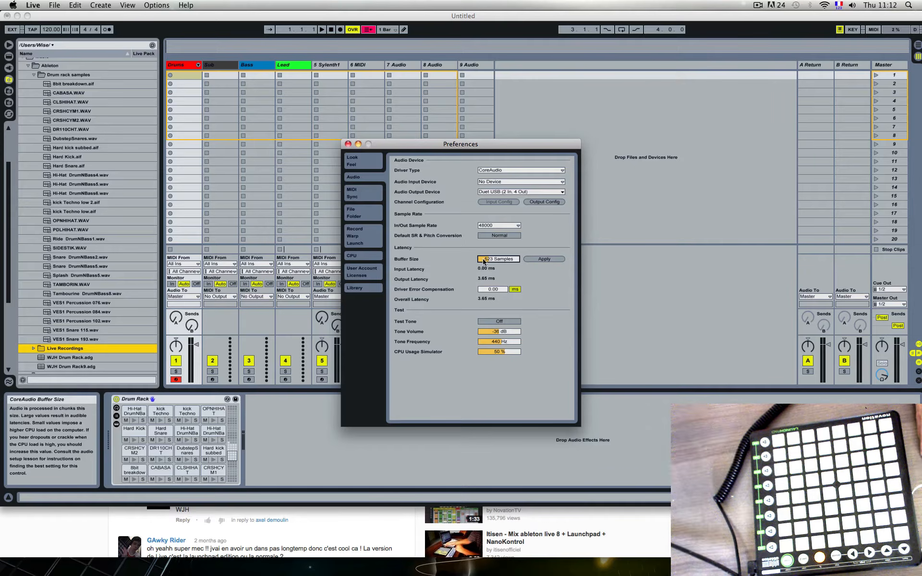
click(542, 258)
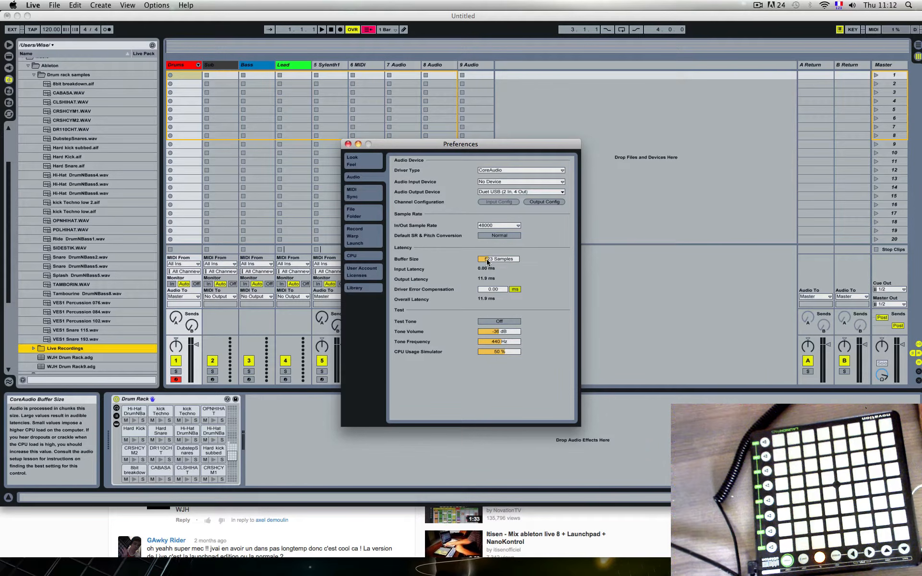
- Lower the audio buffer size to 157 samples, apply it and close the preferences
drag(487, 260, 487, 273)
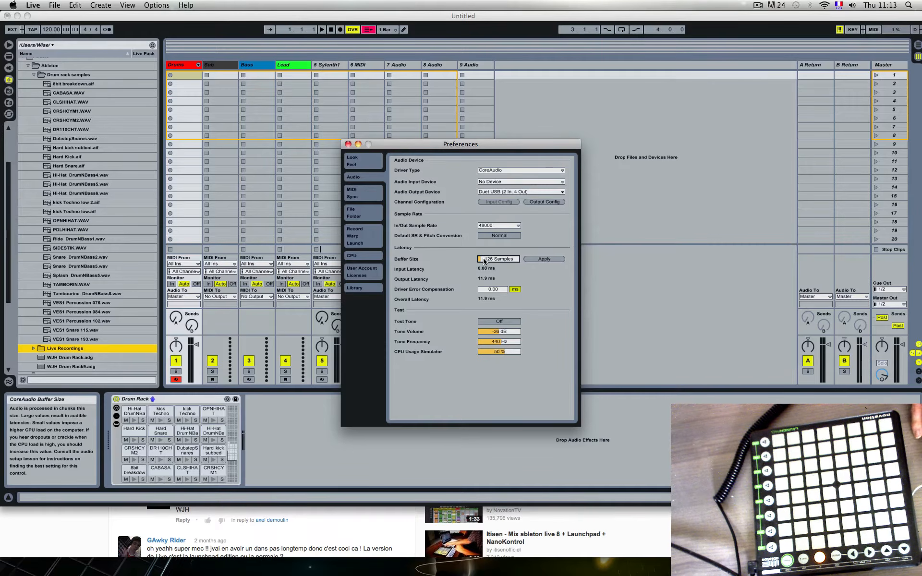
click(483, 259)
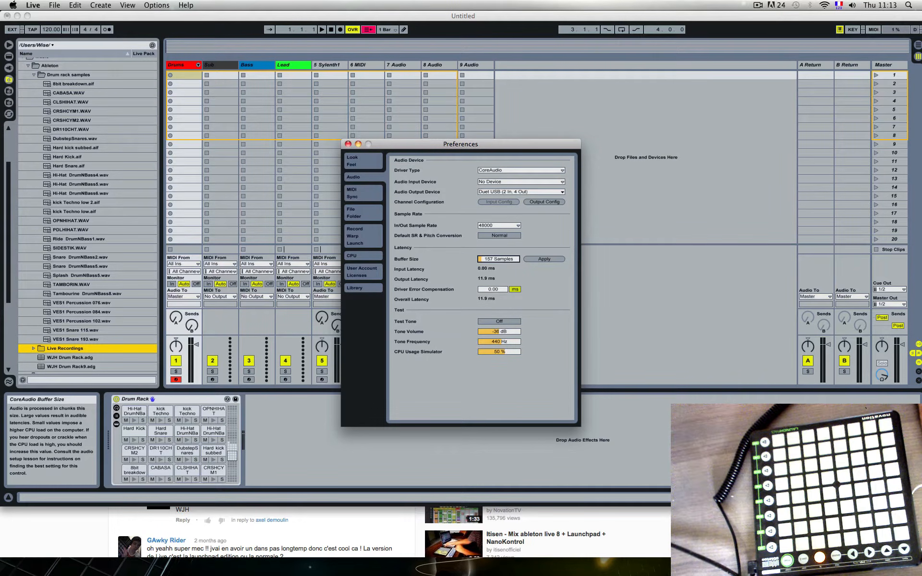
click(544, 259)
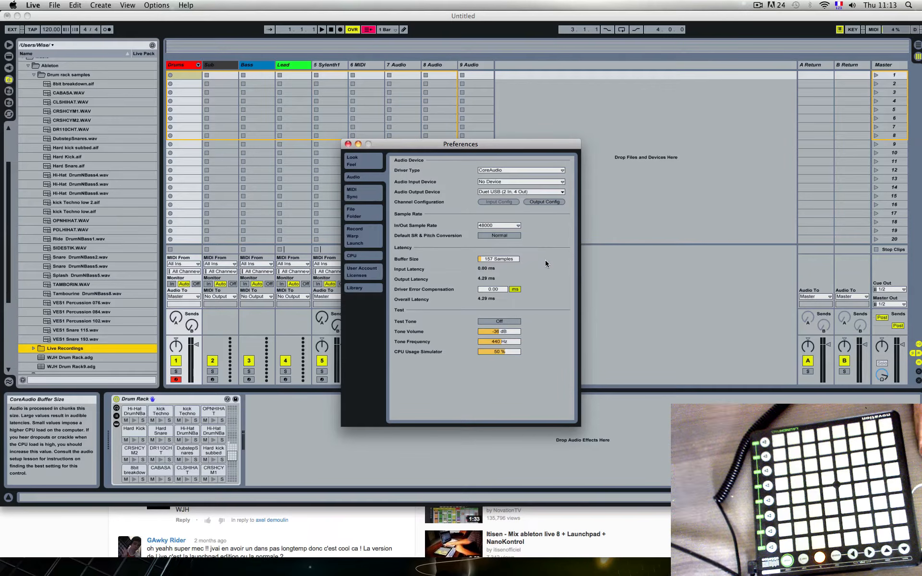
click(348, 144)
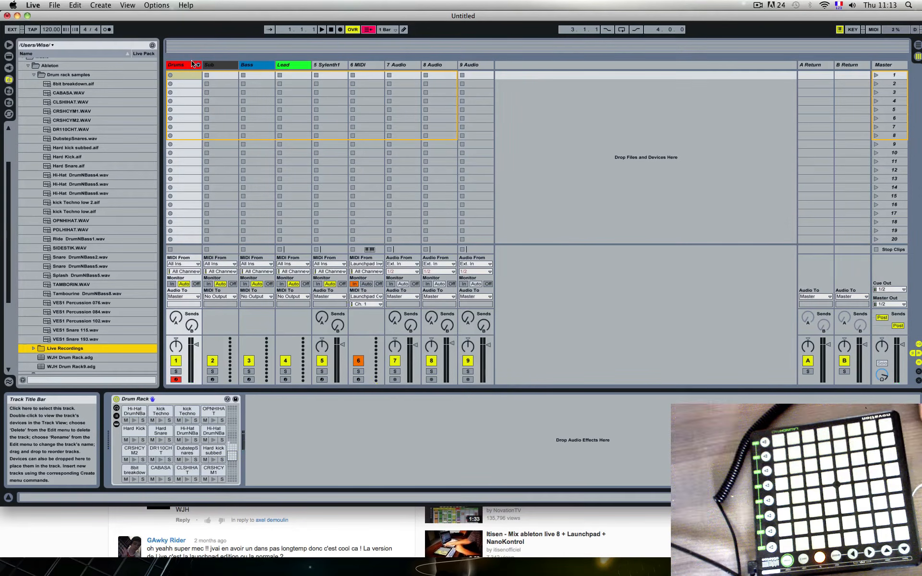
click(32, 4)
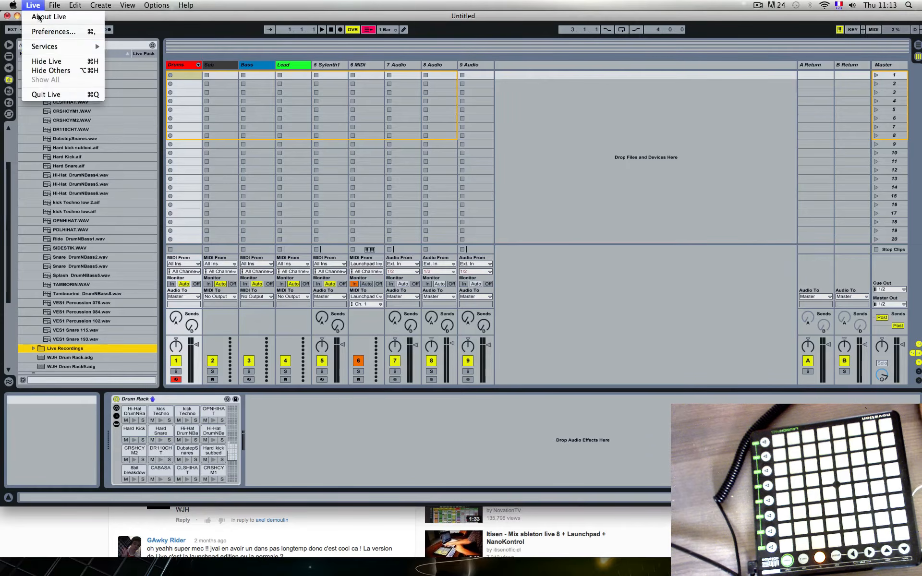
click(55, 35)
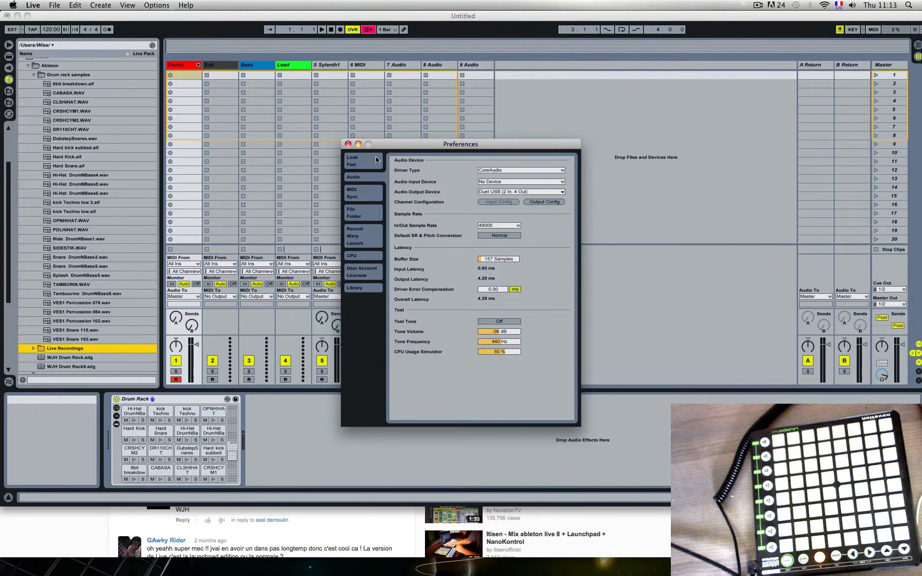
click(348, 144)
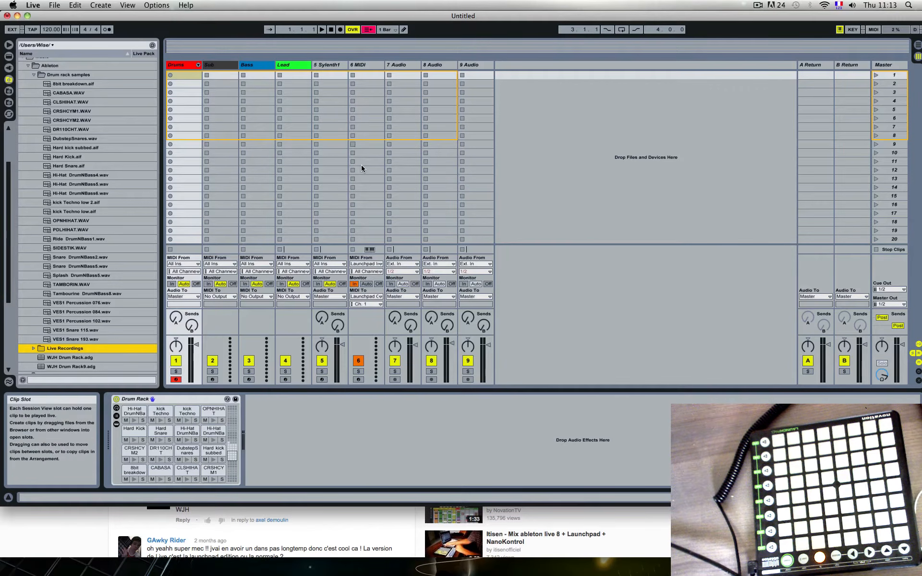
click(626, 321)
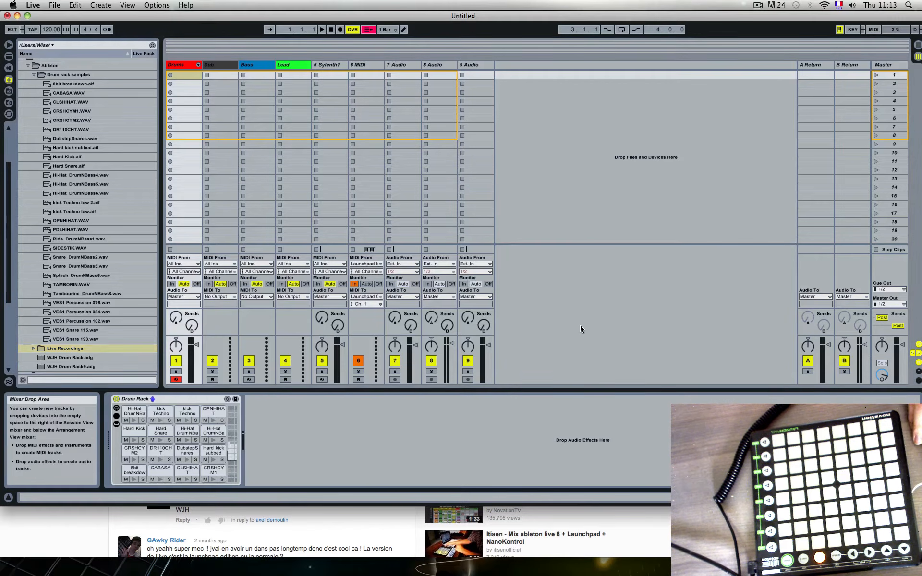
- Insert an empty MIDI clip in the first slot of the Drums track and set its loop length to 4 bars
right_click(188, 73)
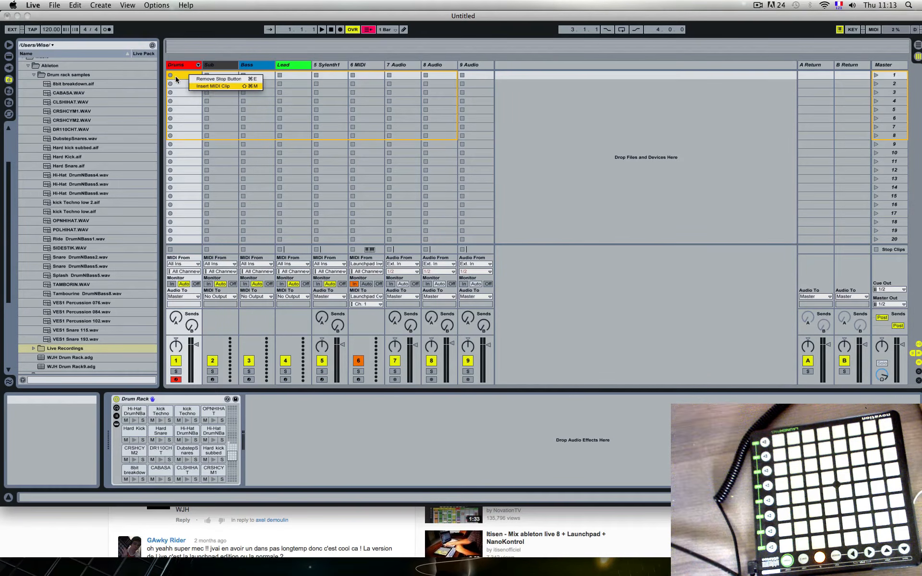
right_click(177, 74)
click(202, 87)
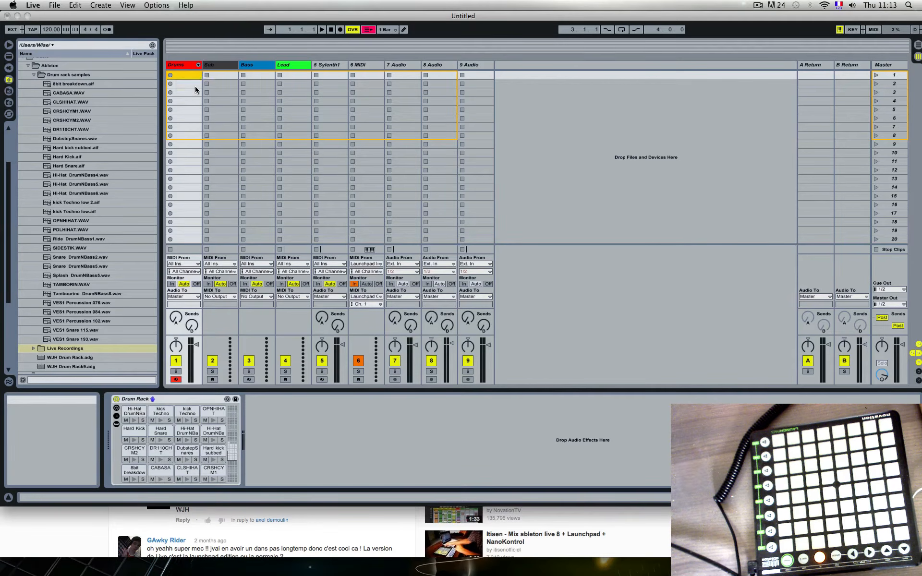
mouse_move(176, 480)
mouse_down()
mouse_move(176, 469)
mouse_move(176, 480)
mouse_up()
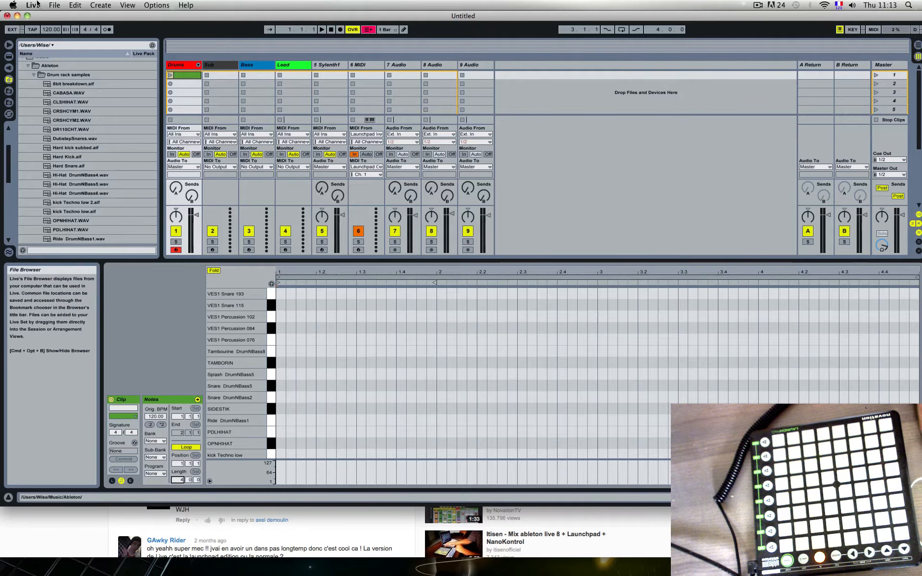
- Turn on the metronome and set the tempo to 100 BPM
click(106, 29)
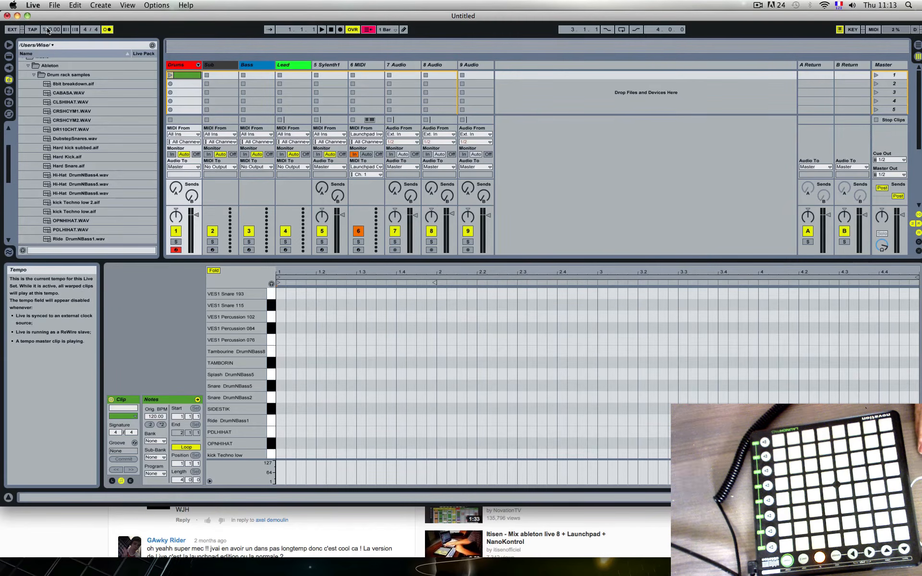
click(107, 31)
click(106, 30)
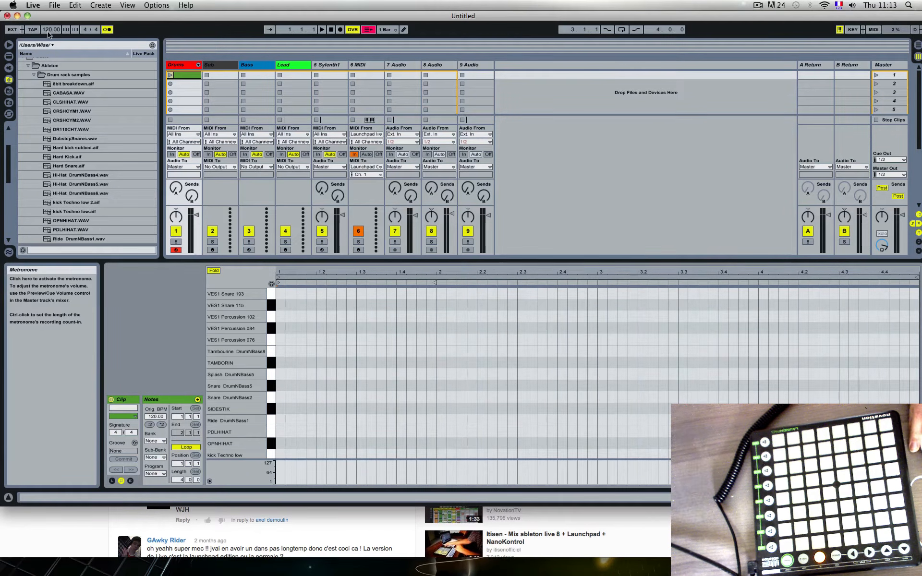
drag(49, 31, 49, 35)
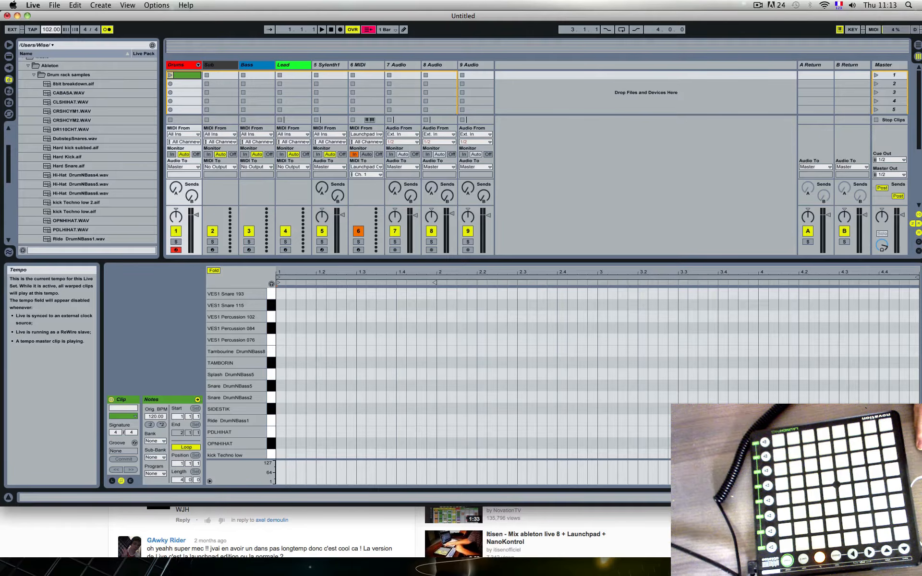
- Launch the Drums clip and record a Hard Kick, DubstepSnares, DR110CHT and CABASA pattern into it from the Launchpad
click(170, 76)
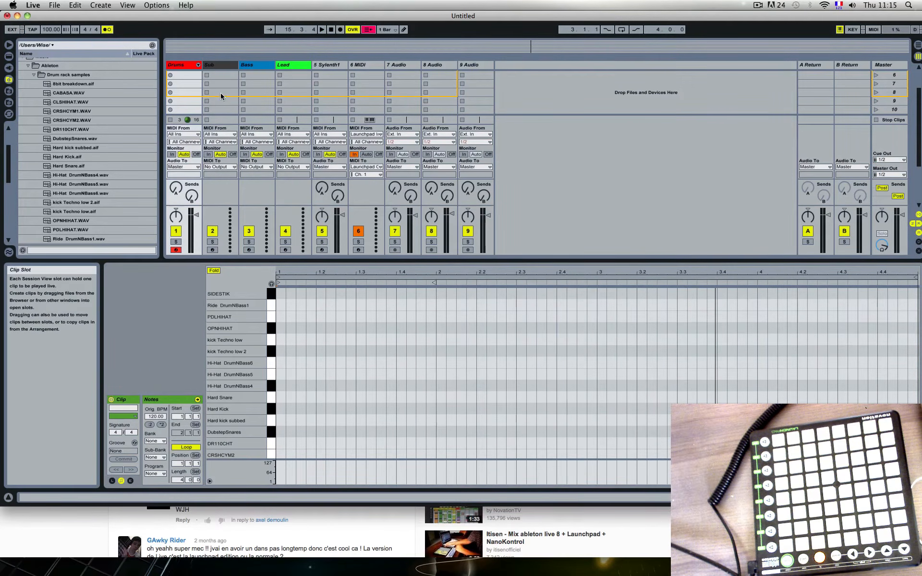
scroll(221, 94, up, 5)
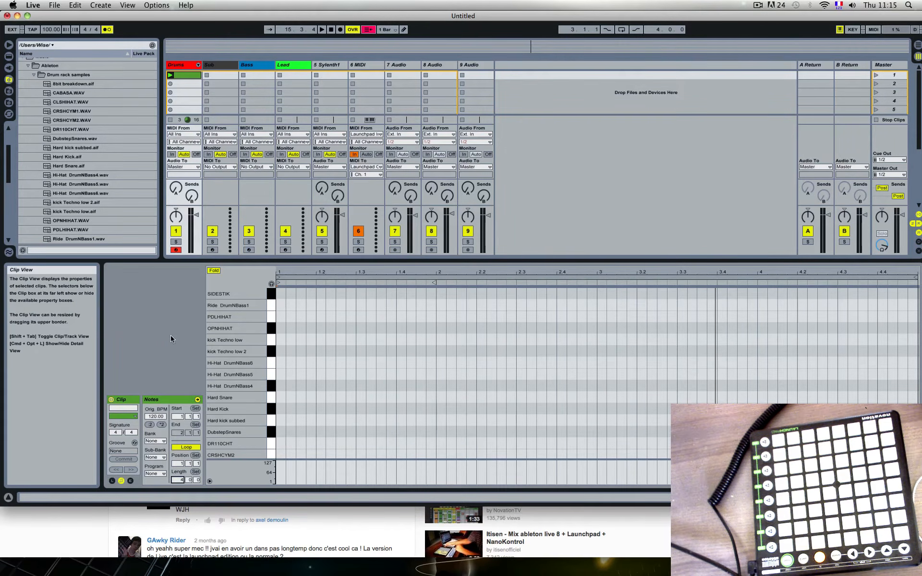
scroll(325, 386, down, 2)
scroll(325, 384, down, 1)
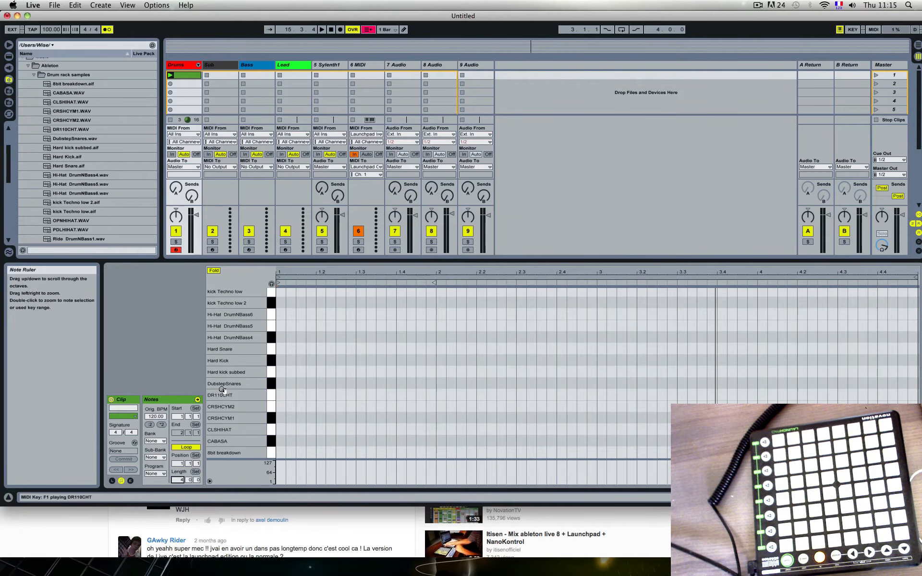
click(322, 31)
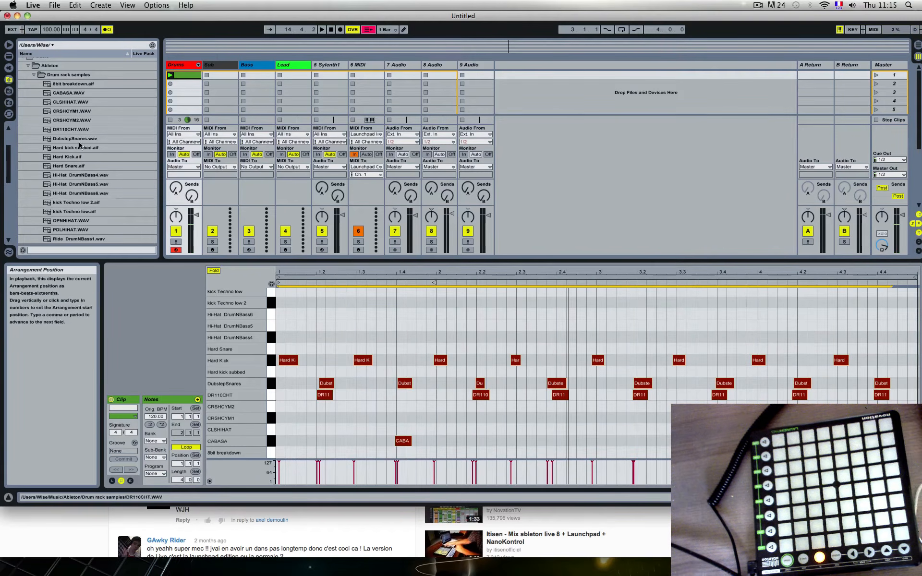
- Quantize the recorded drum notes to 1/16, adjusting note starts with an amount of 100%
right_click(293, 325)
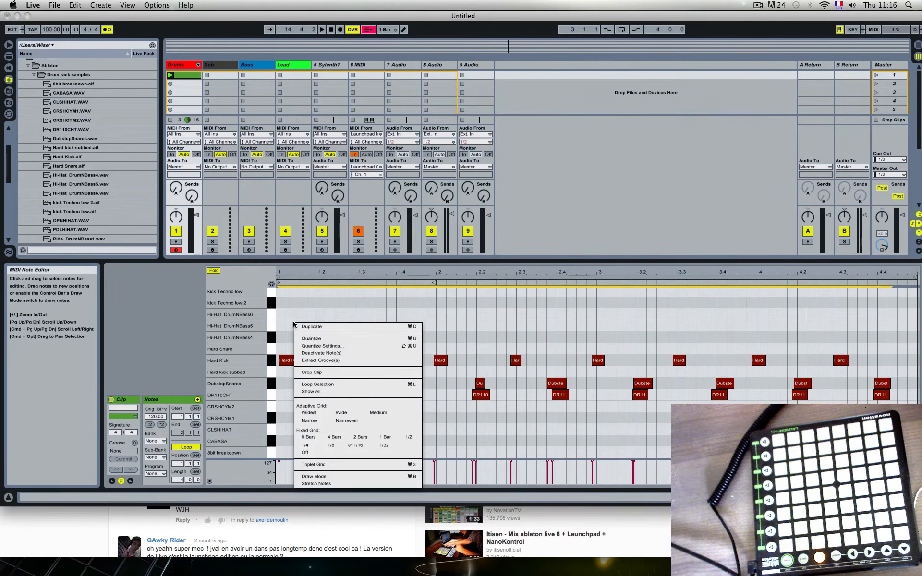
click(316, 345)
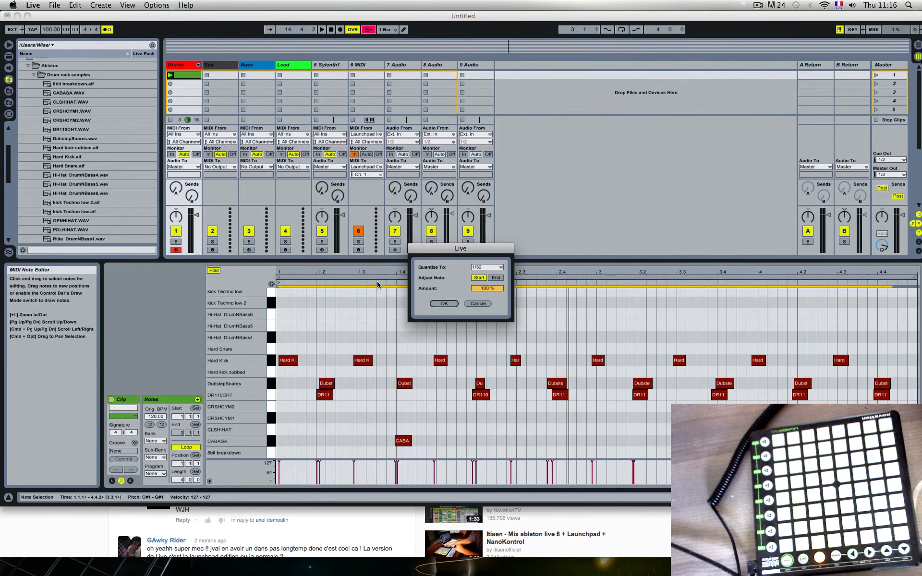
drag(461, 250, 612, 183)
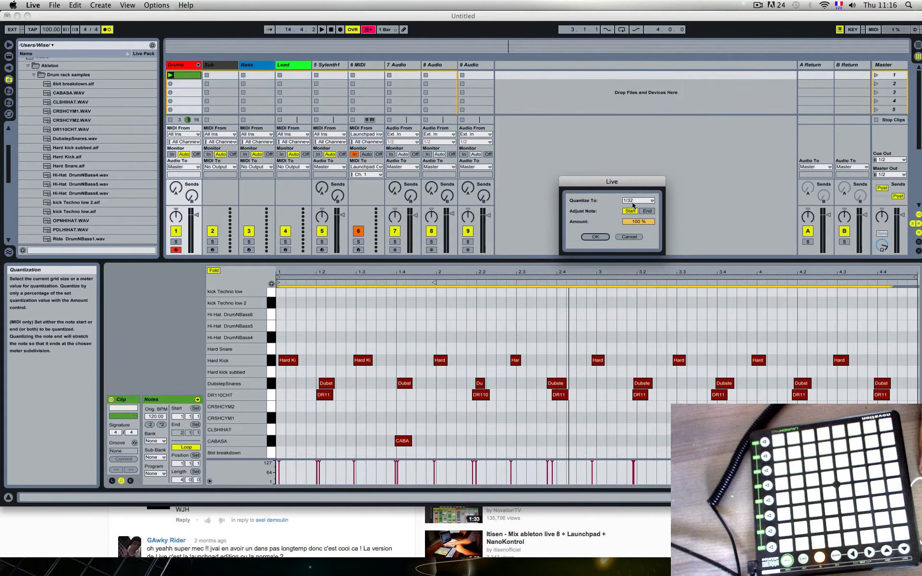
click(635, 201)
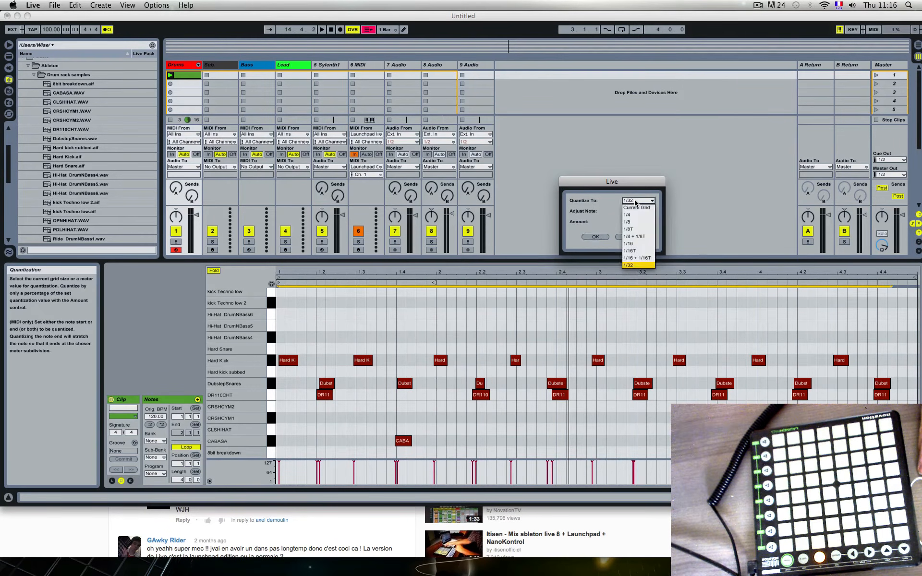
click(631, 244)
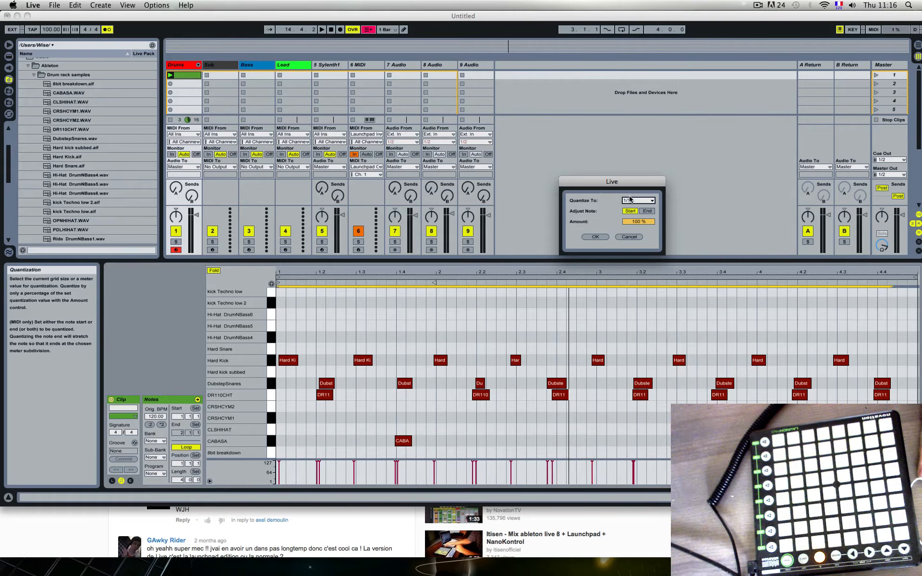
click(594, 237)
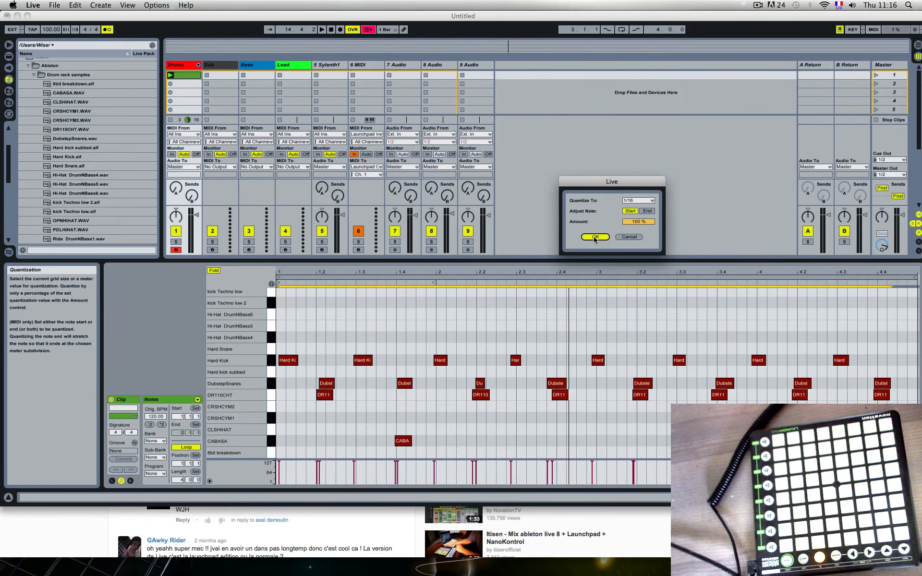
click(594, 238)
- Play the quantized clip and overdub Ride DrumNBass1 hits from the Launchpad, showing their row in the note editor
key(space)
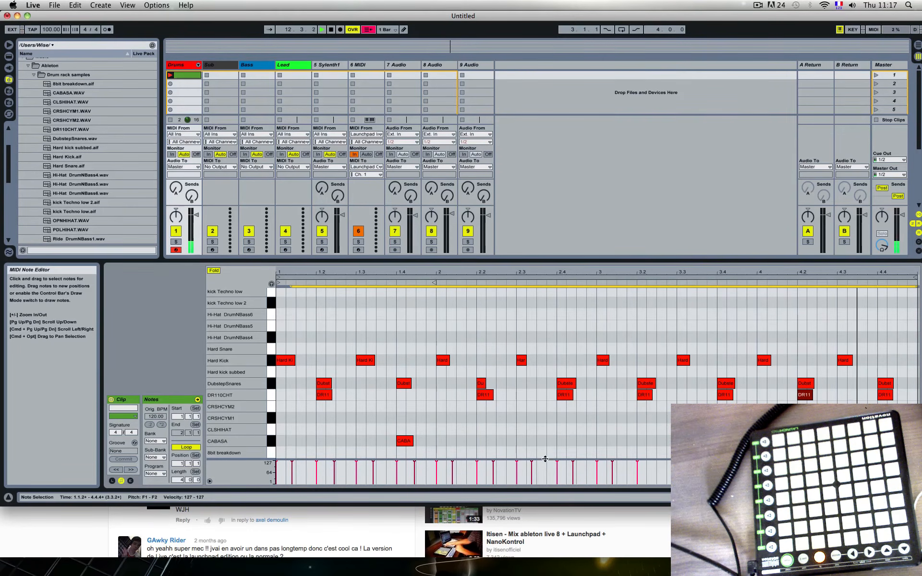
scroll(571, 360, up, 3)
scroll(571, 360, up, 2)
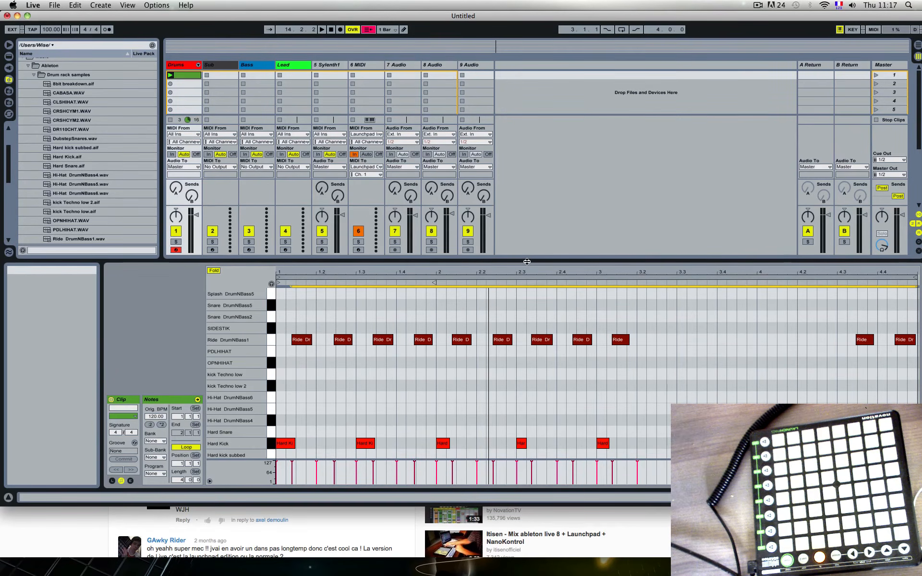
drag(526, 262, 531, 348)
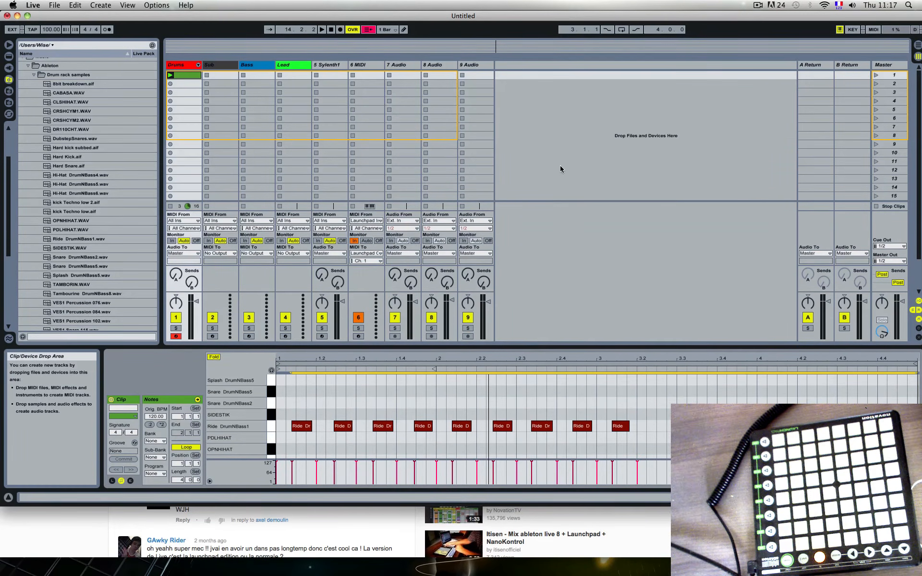
drag(567, 346, 575, 259)
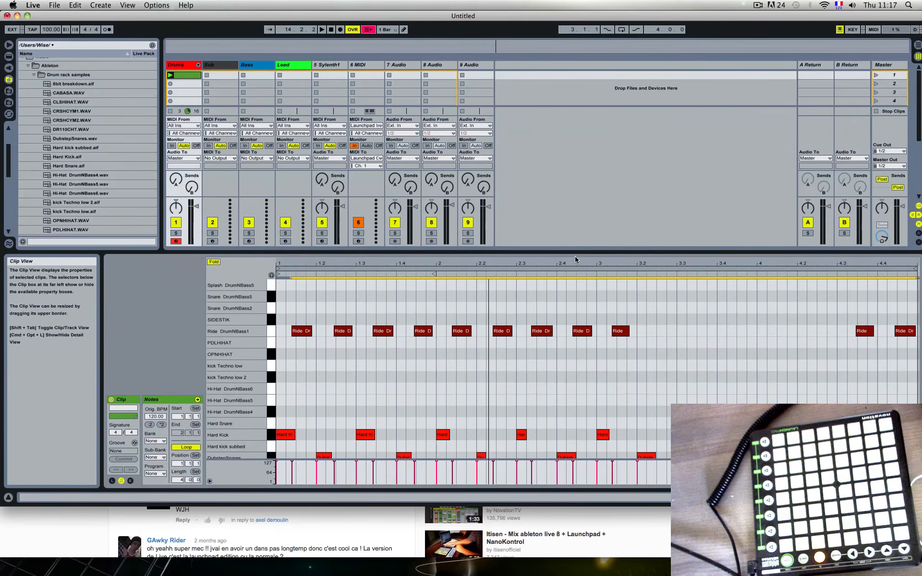